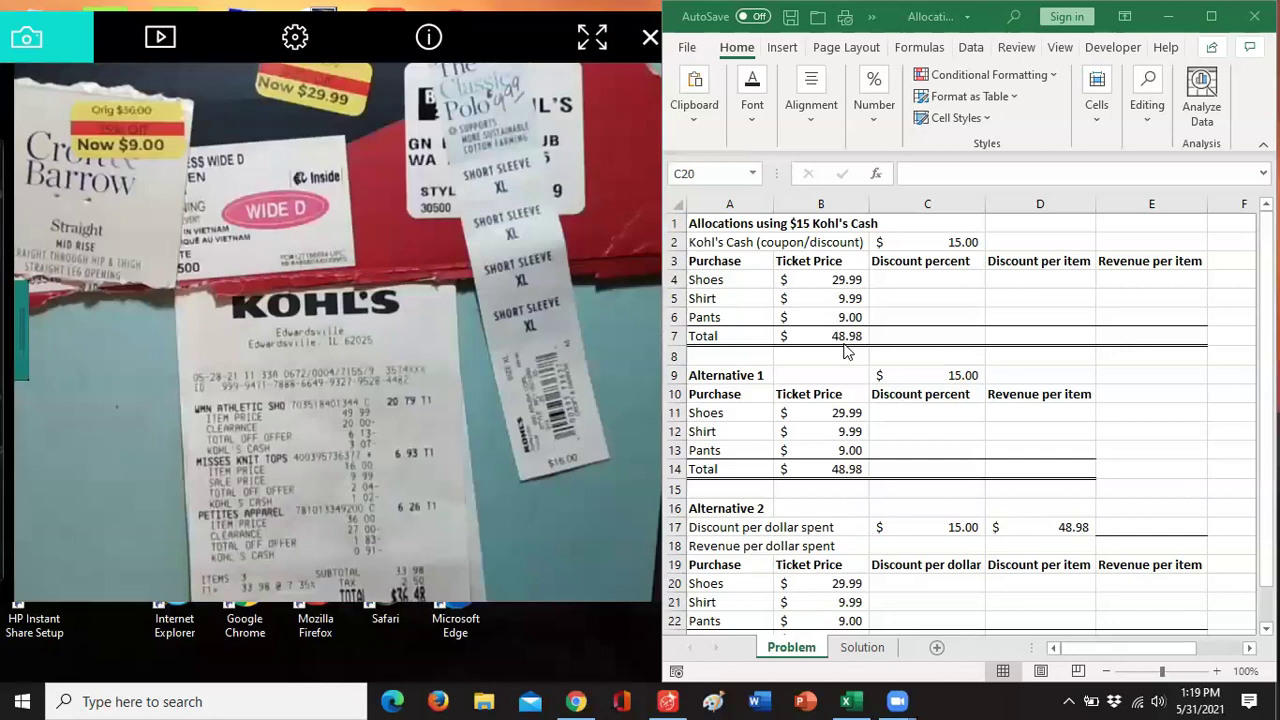
# - Enter =B4/$B$7 in C4 for the shoes' share of the total price
pyautogui.click(930, 278)
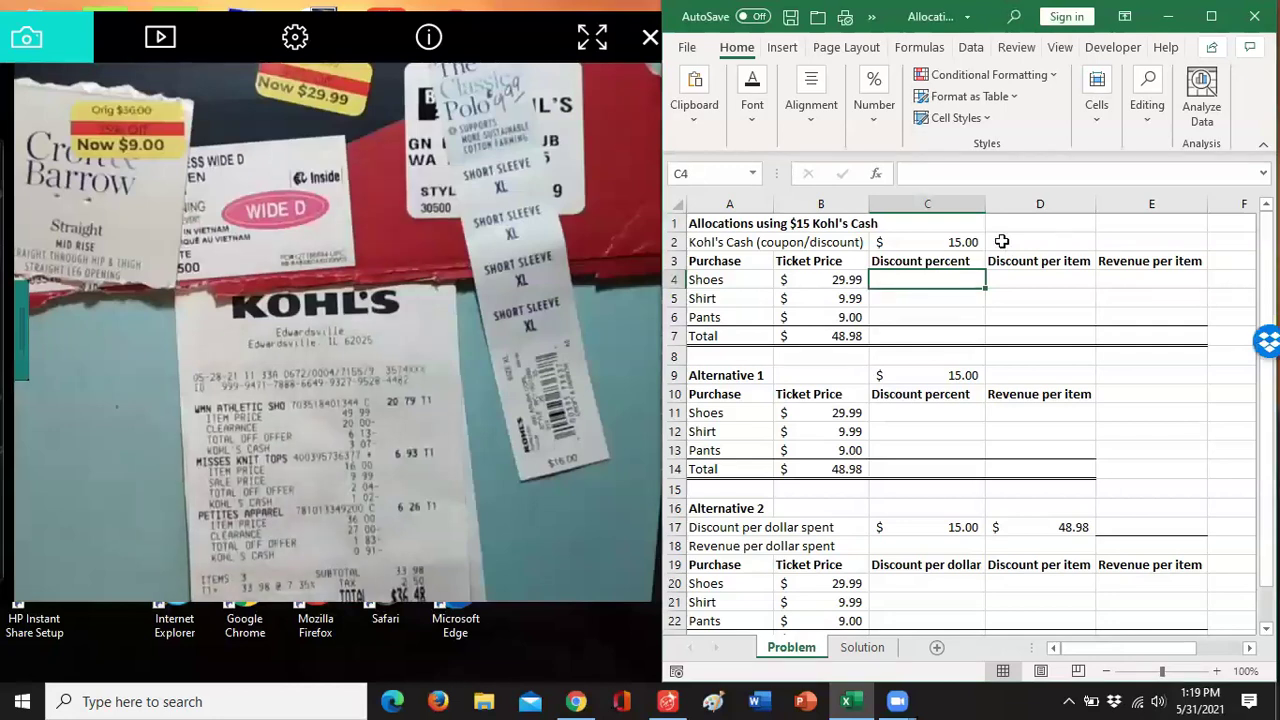
pyautogui.write('=')
pyautogui.press('Left')
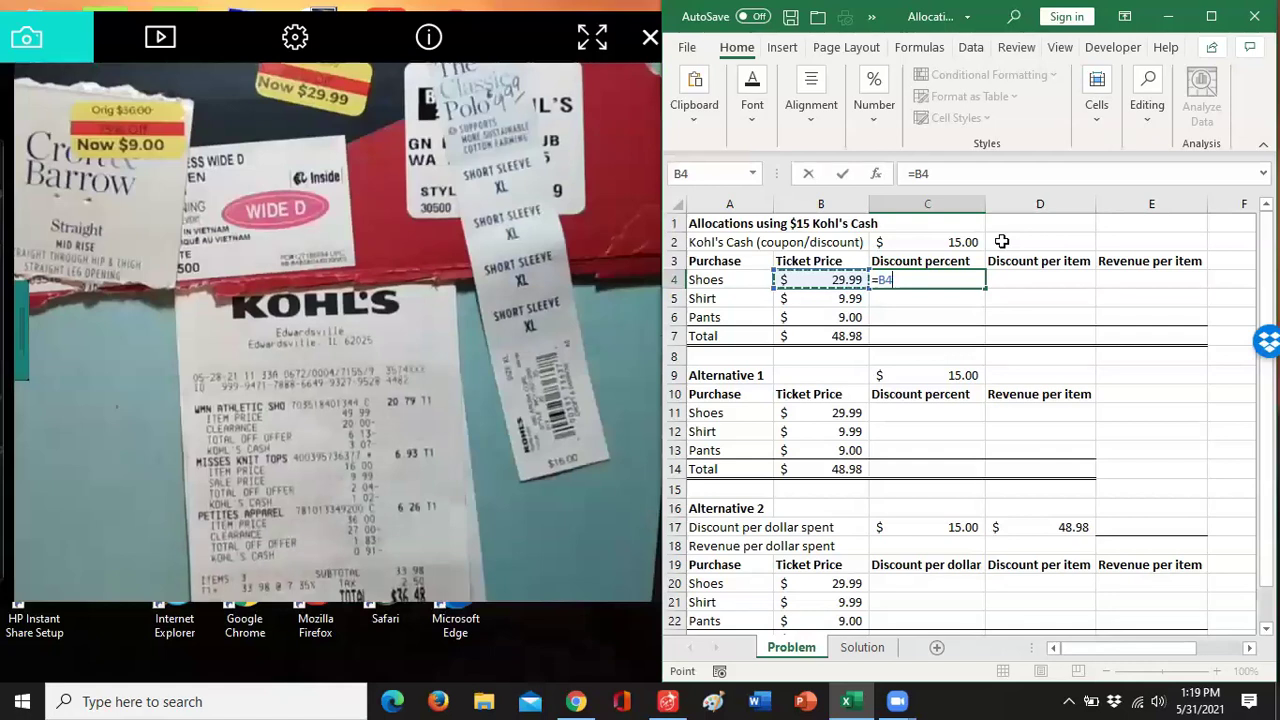
pyautogui.write('/')
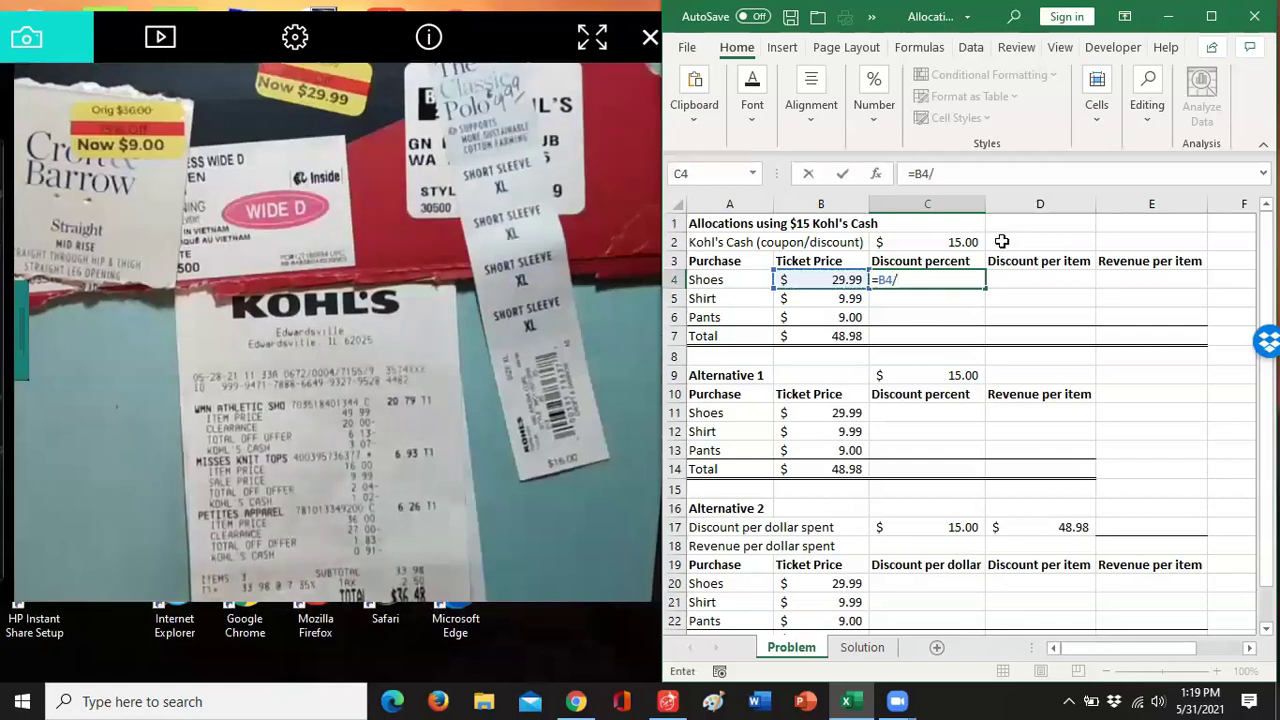
pyautogui.press('Down')
pyautogui.press('Down')
pyautogui.press('Down')
pyautogui.press('Left')
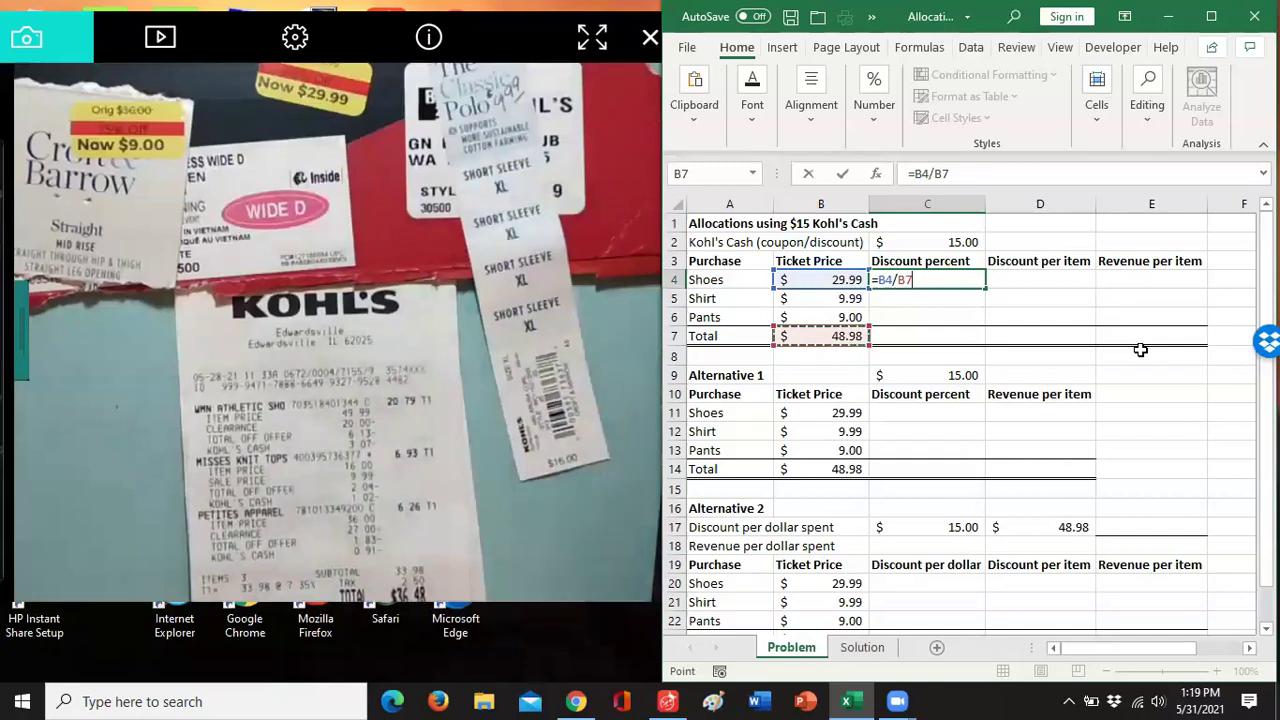
pyautogui.press('F4')
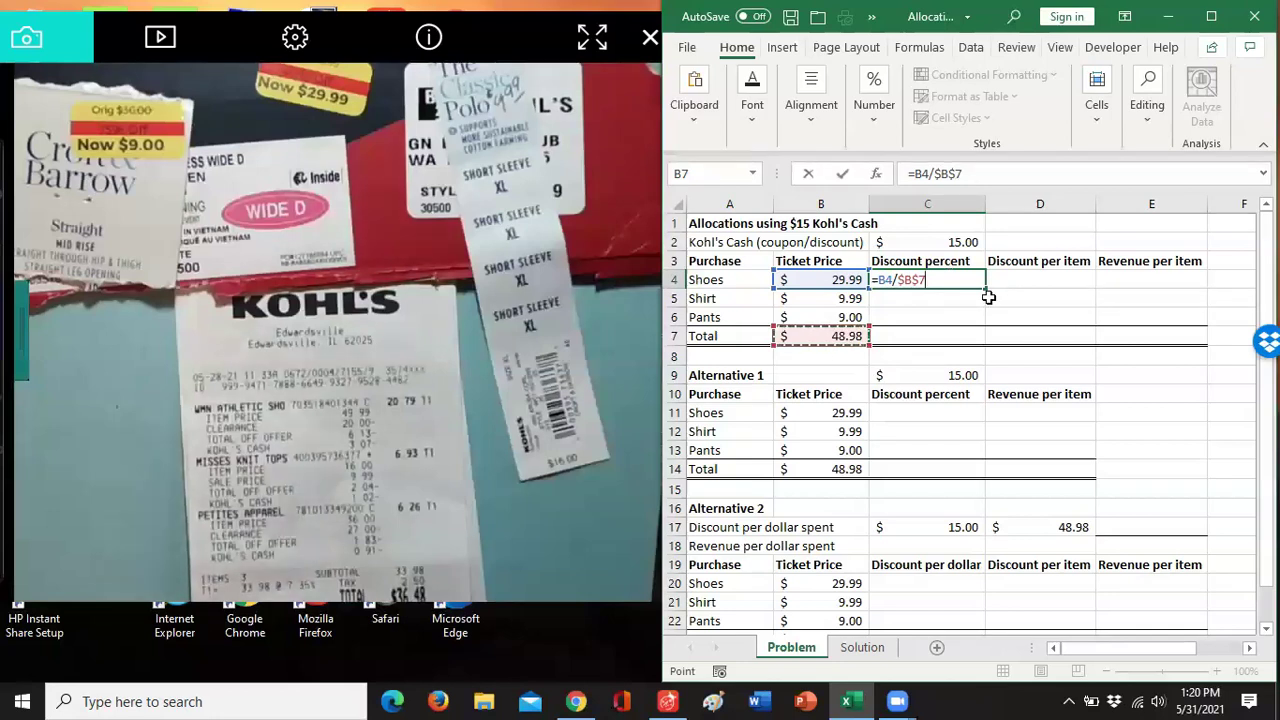
pyautogui.press('Return')
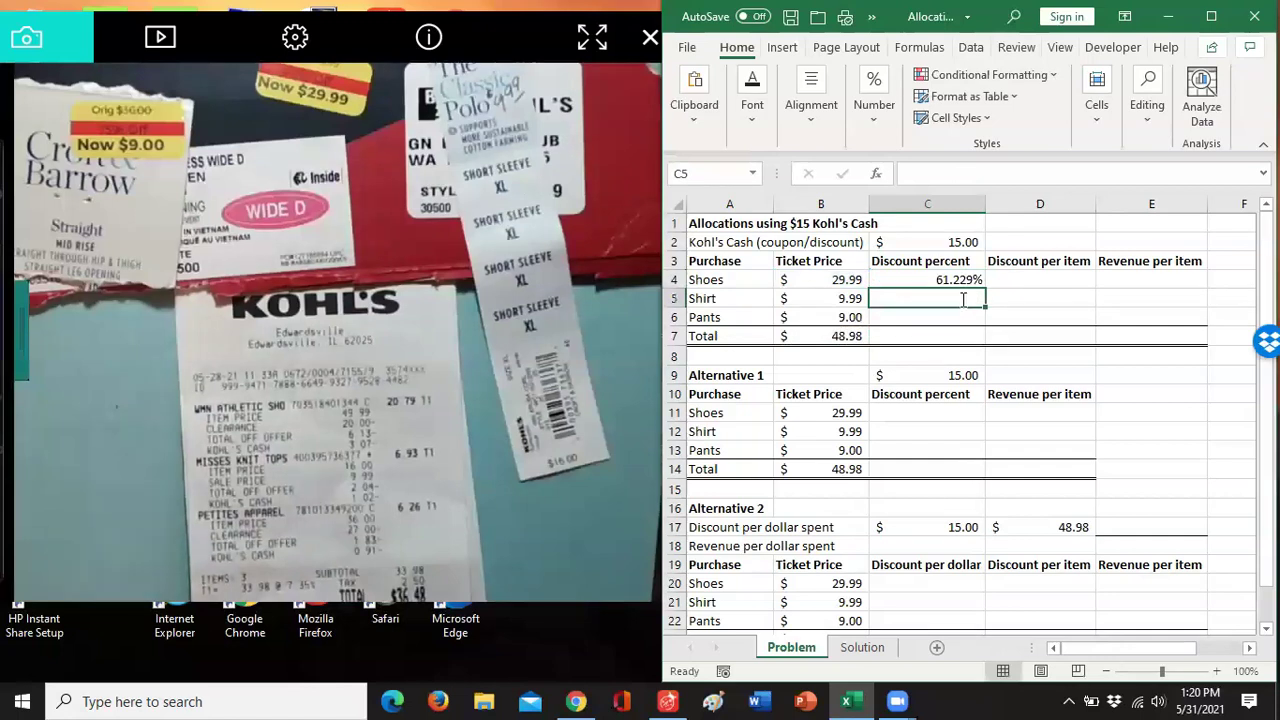
# - Enter the shirt's percent formula in C5 and fill it down to C6
pyautogui.write('=')
pyautogui.press('Left')
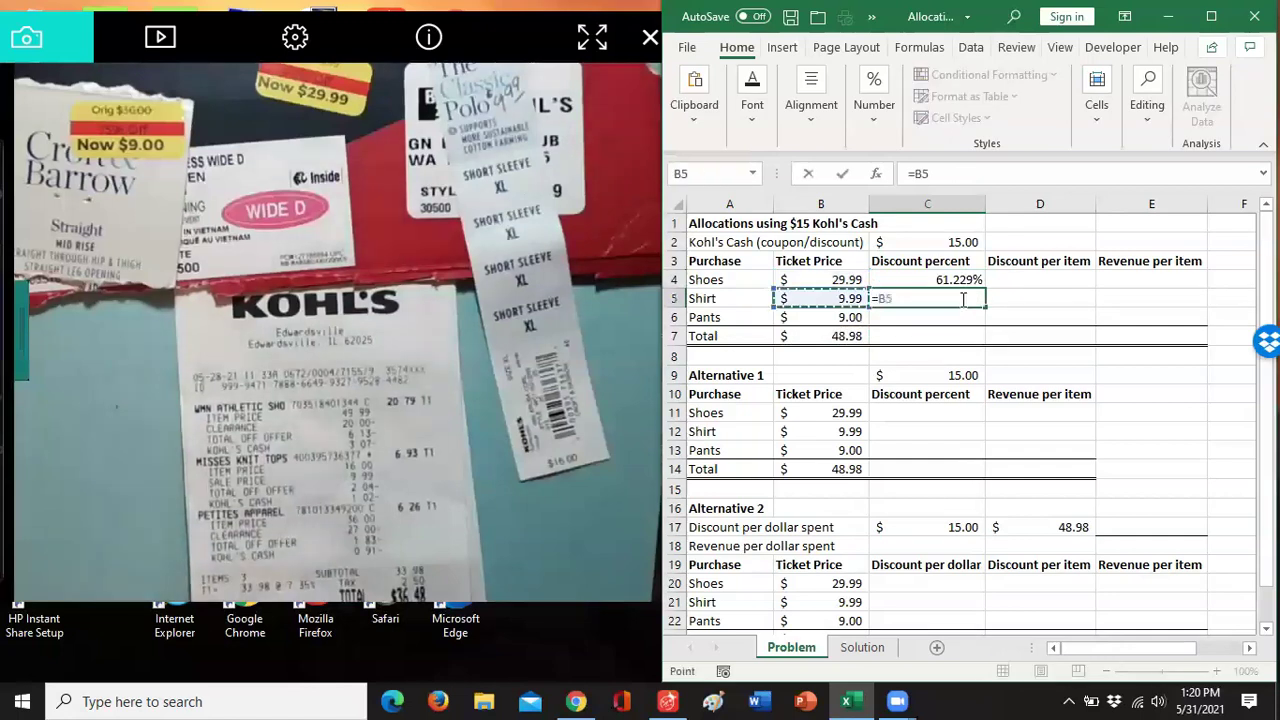
pyautogui.write('/')
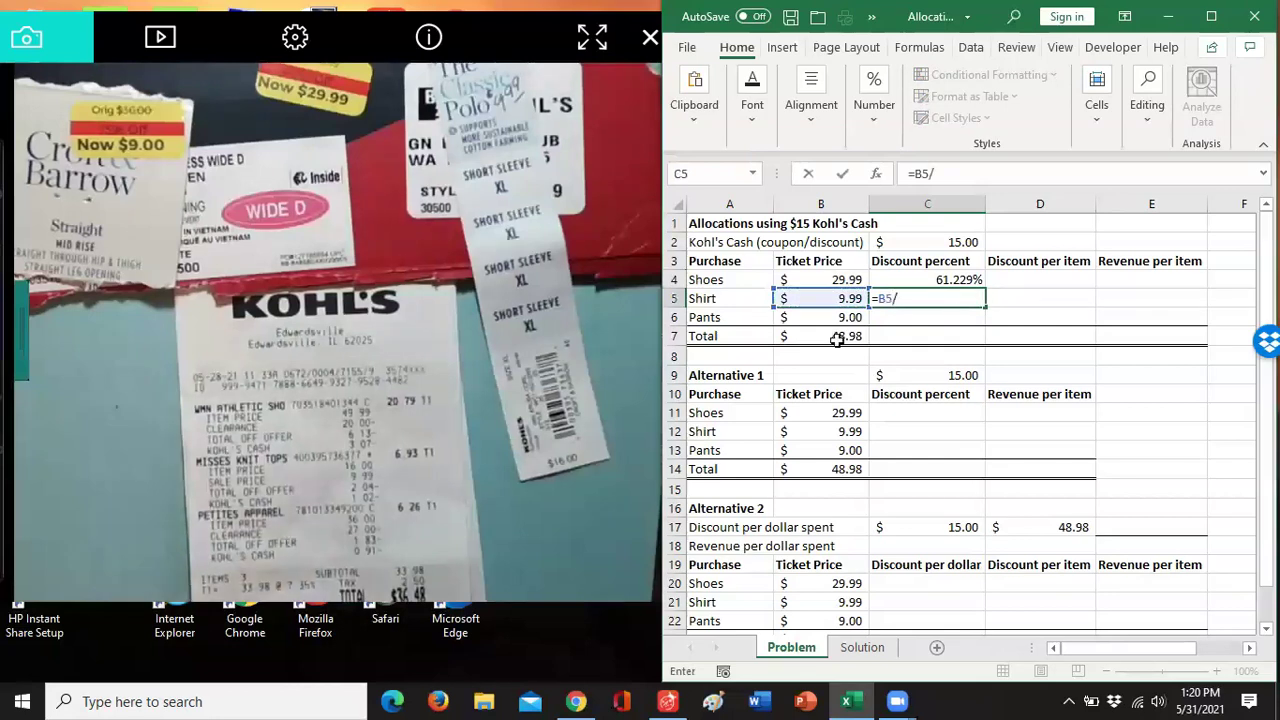
pyautogui.press('Left')
pyautogui.press('Down')
pyautogui.press('Down')
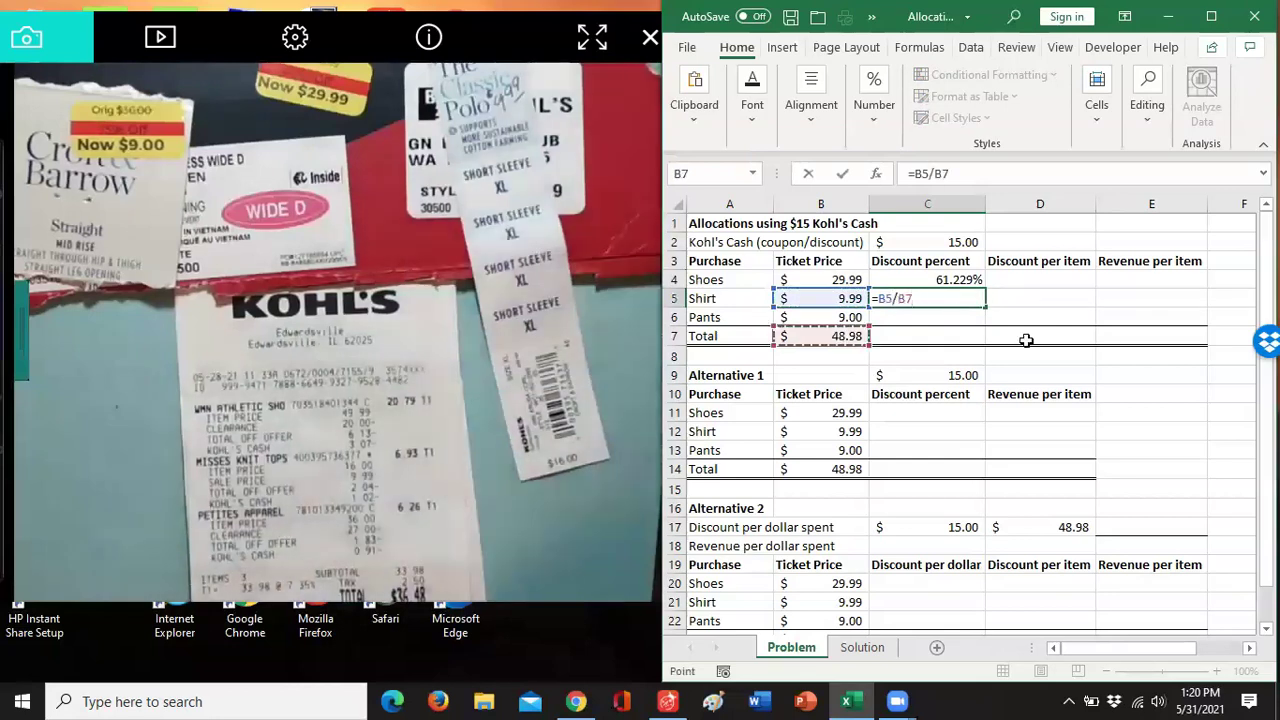
pyautogui.press('F4')
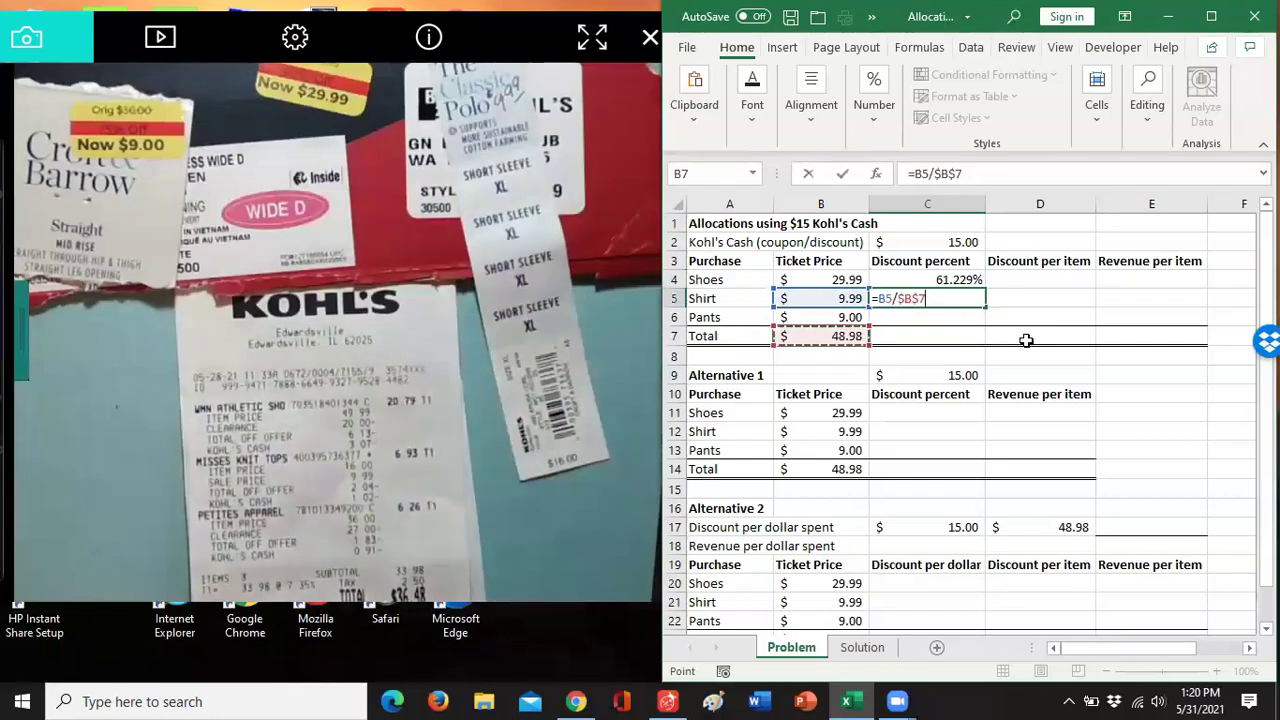
pyautogui.press('Return')
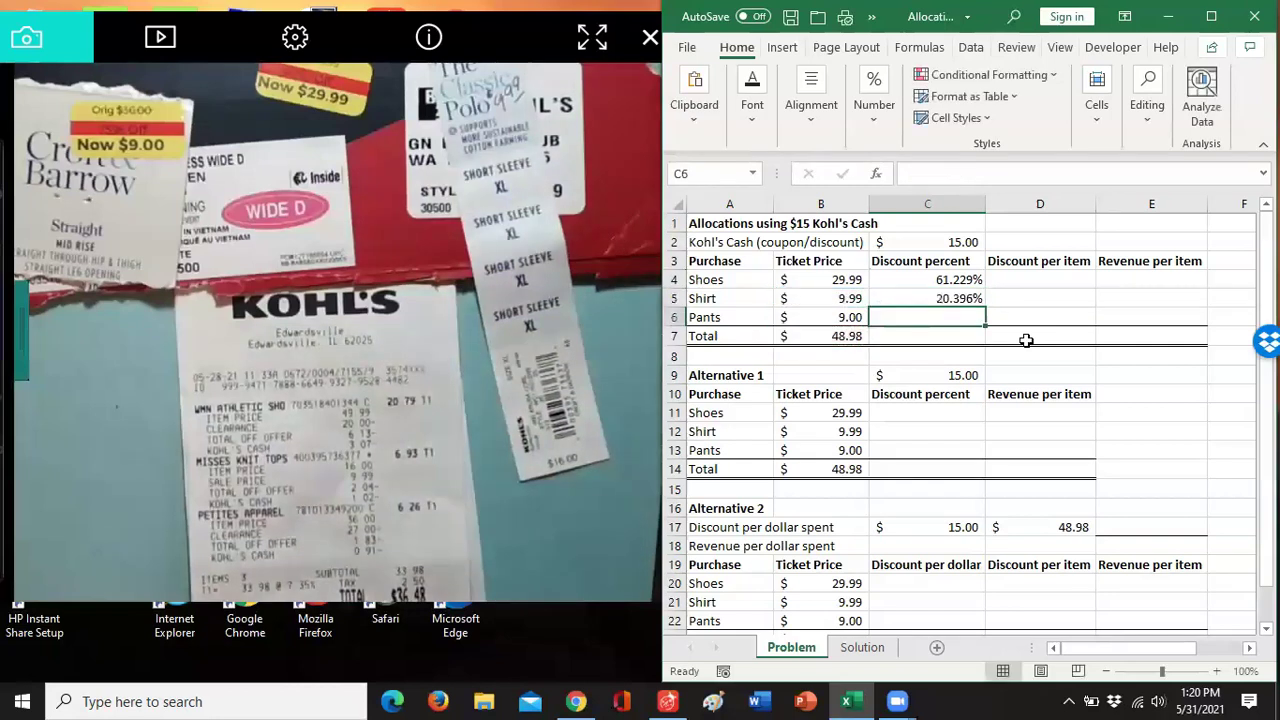
pyautogui.click(984, 303)
pyautogui.moveTo(986, 319); pyautogui.dragTo(990, 345)
# - AutoSum C4:C6 in C7 to get a 100% total
pyautogui.click(932, 335)
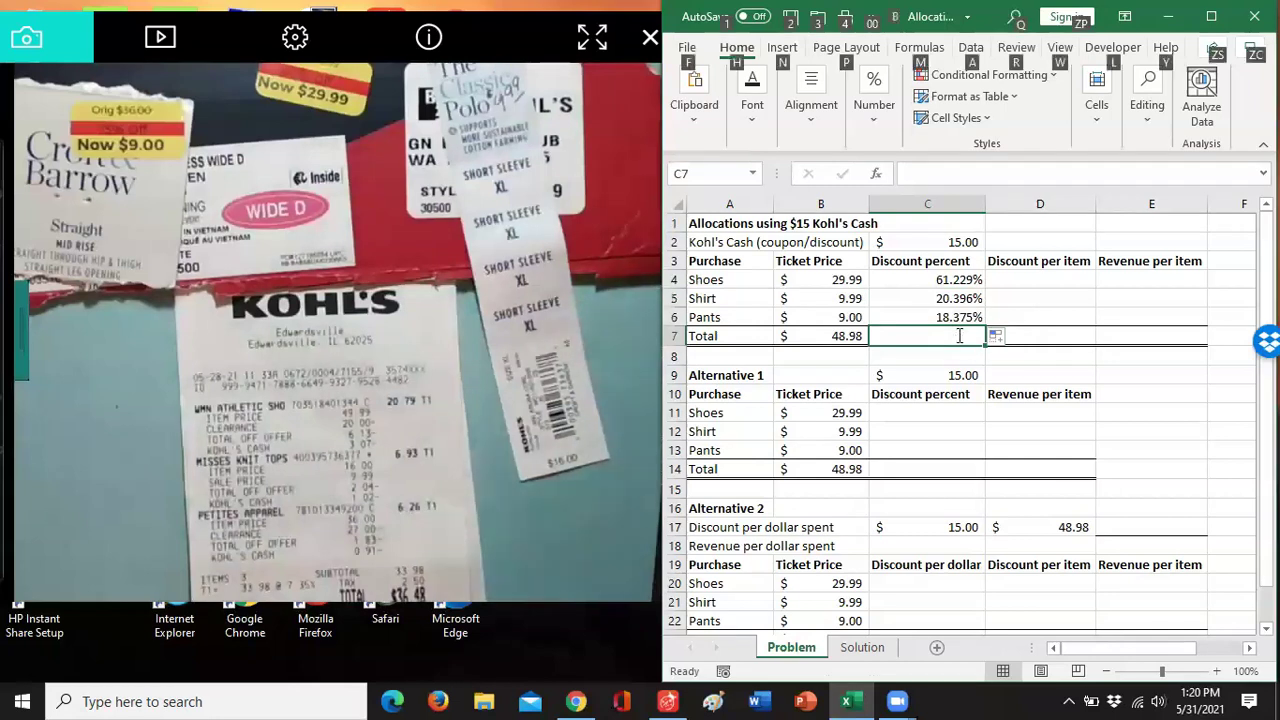
pyautogui.press('alt')
pyautogui.hotkey('alt', '=')
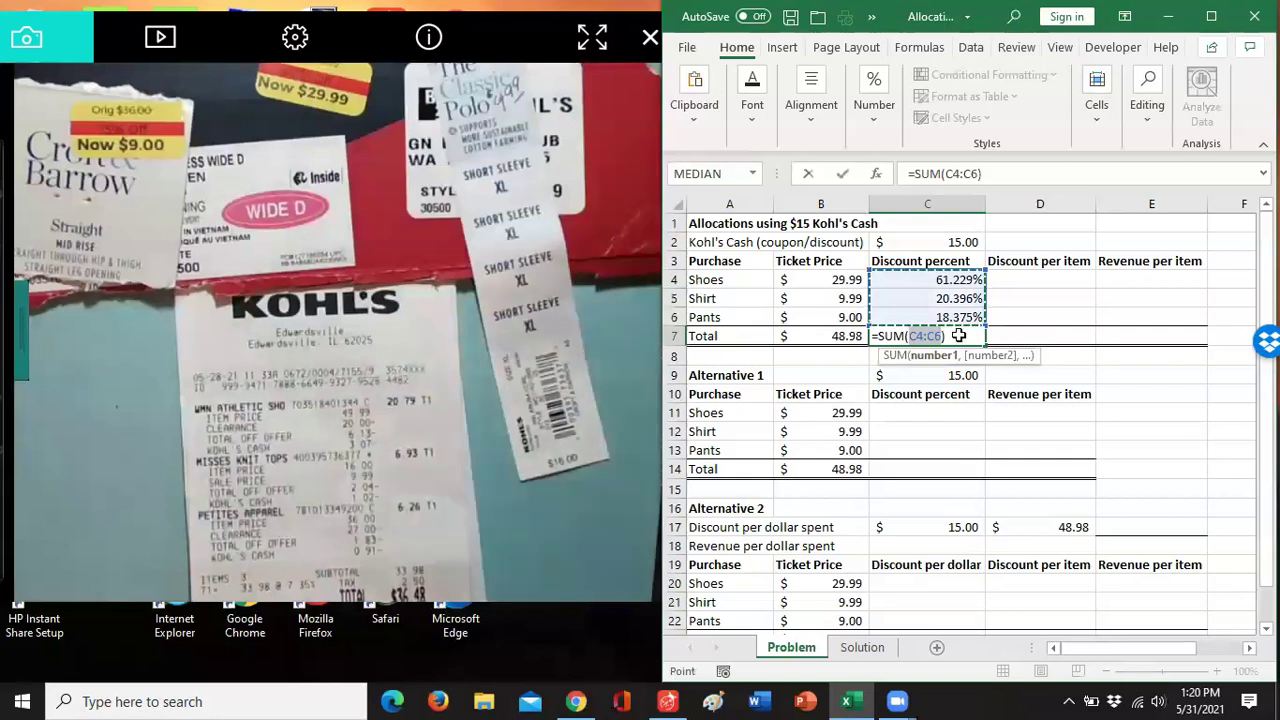
pyautogui.press('Return')
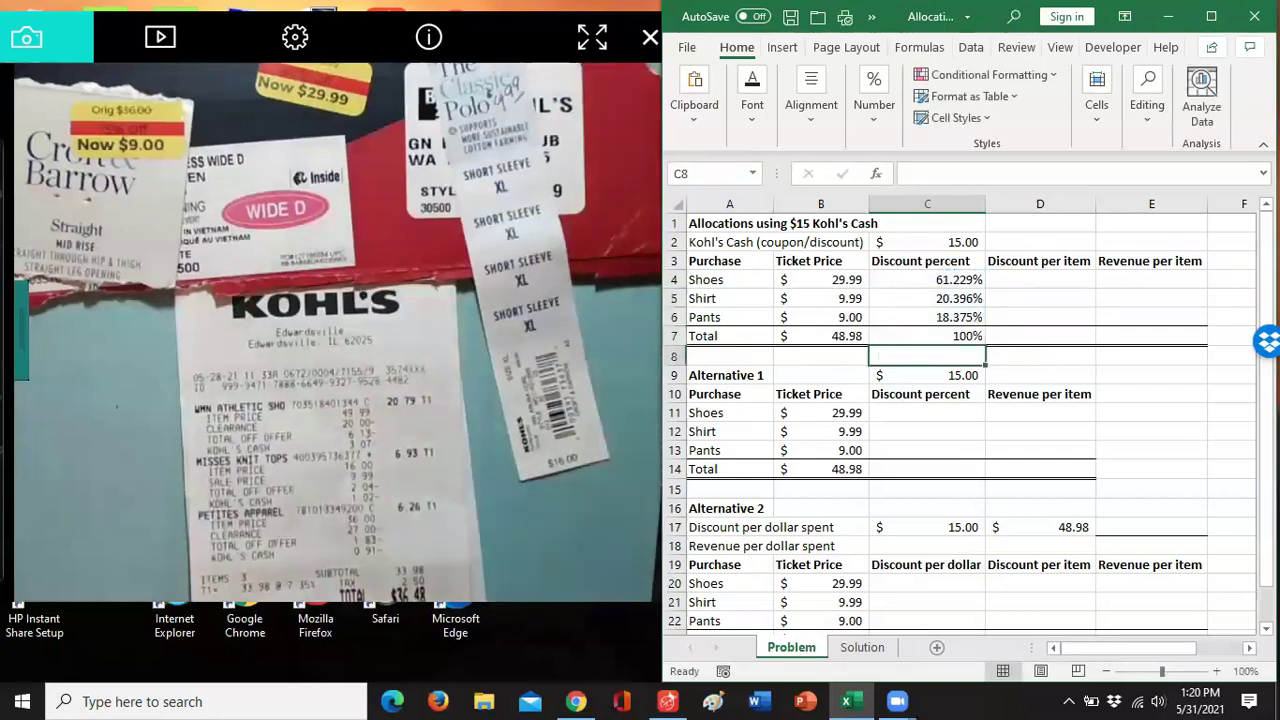
# - Enter =C4*$C$2 in D4, fill it to D6, and AutoSum D7 to $15.00
pyautogui.click(1059, 289)
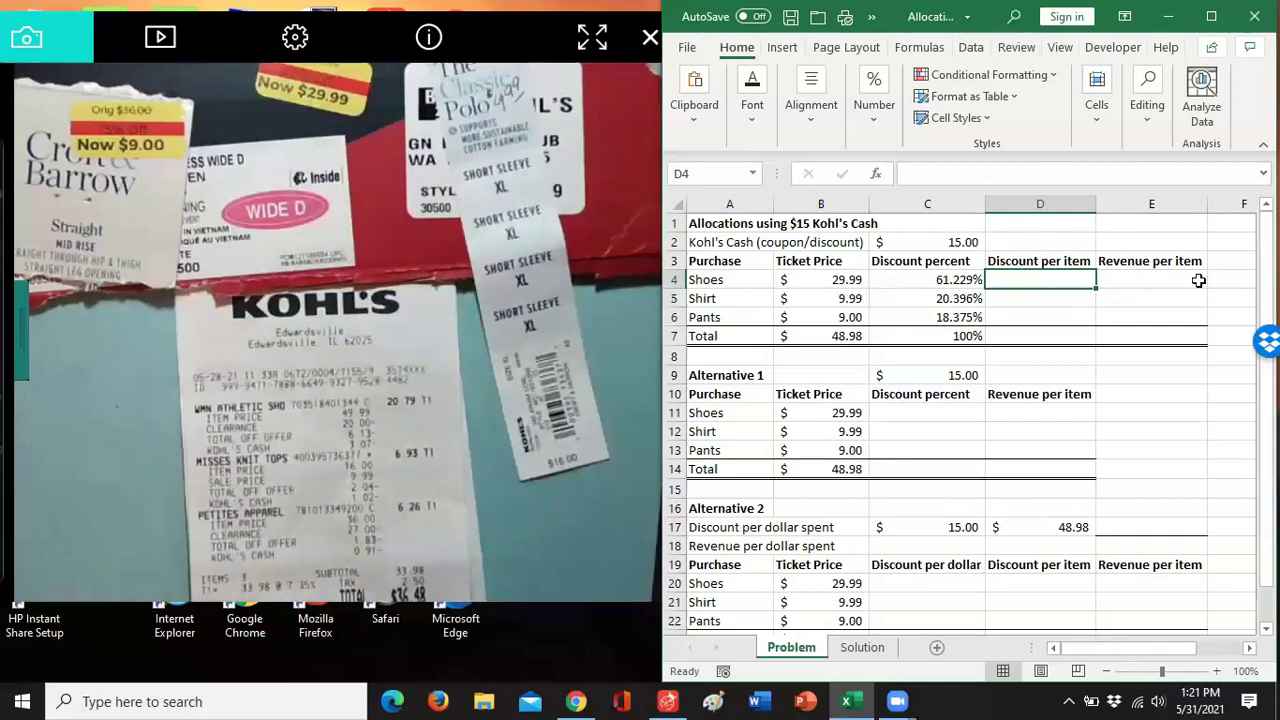
pyautogui.write('=')
pyautogui.press('Left')
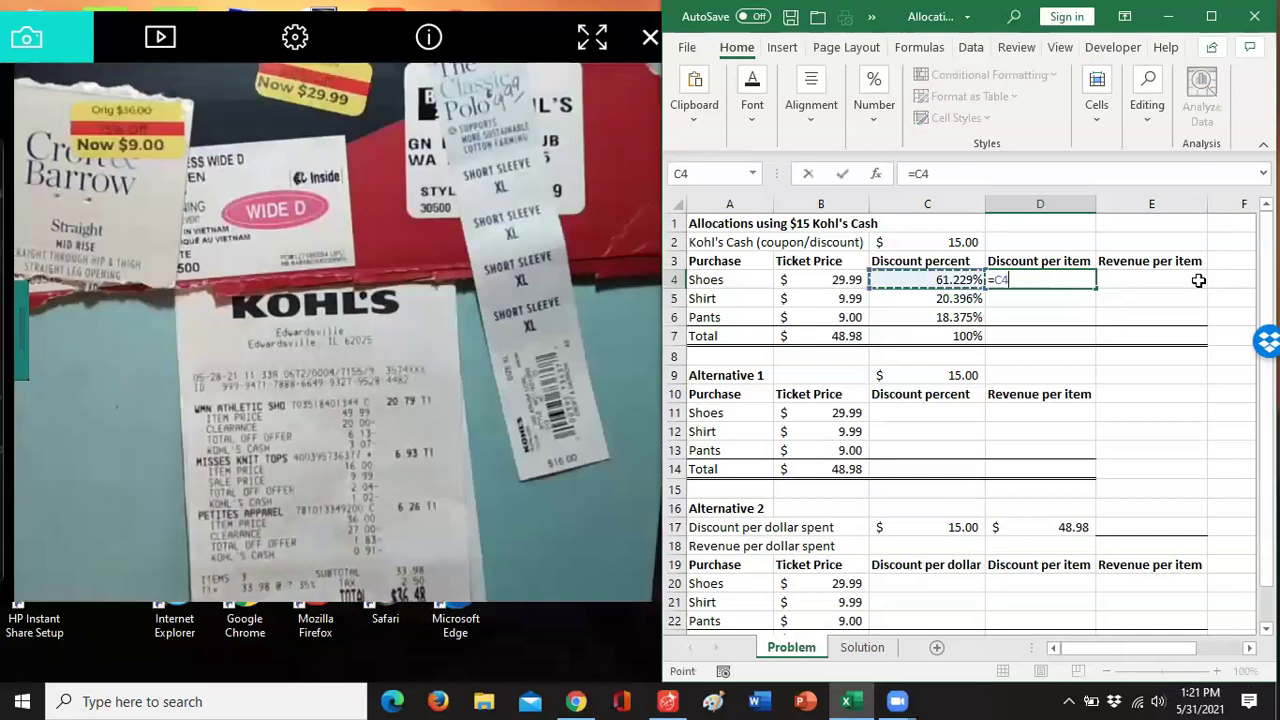
pyautogui.write('*')
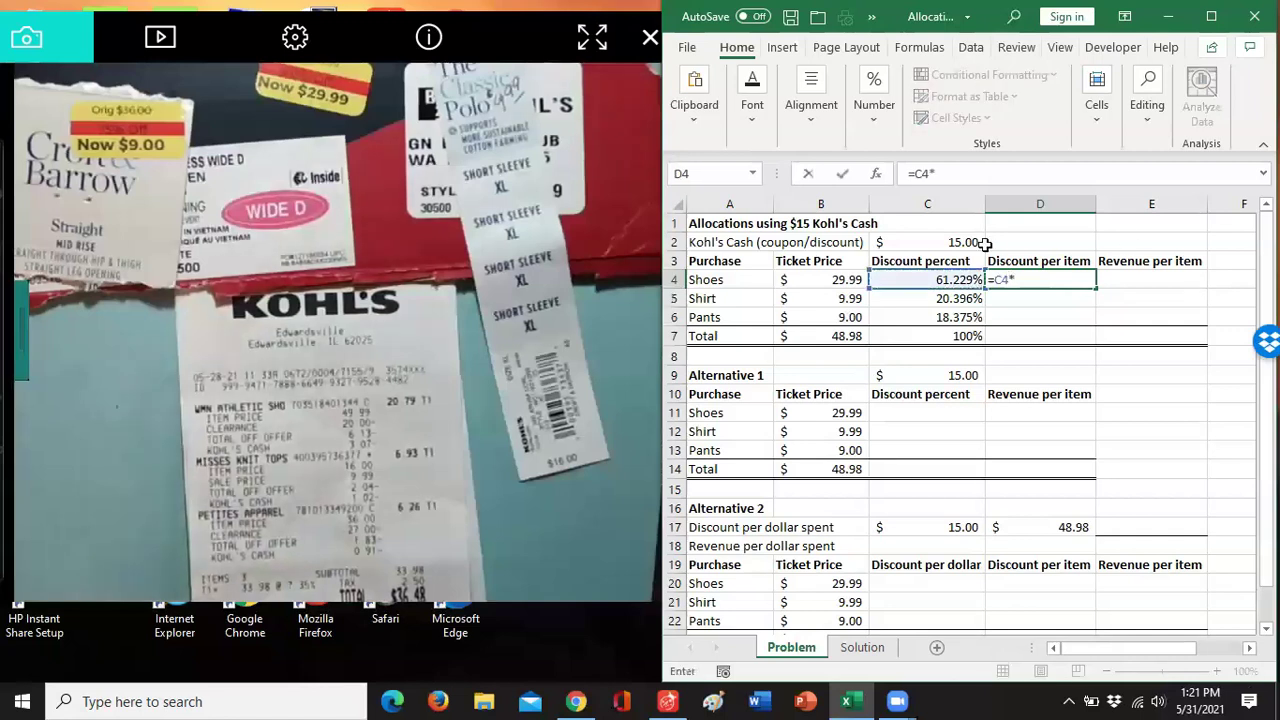
pyautogui.click(930, 242)
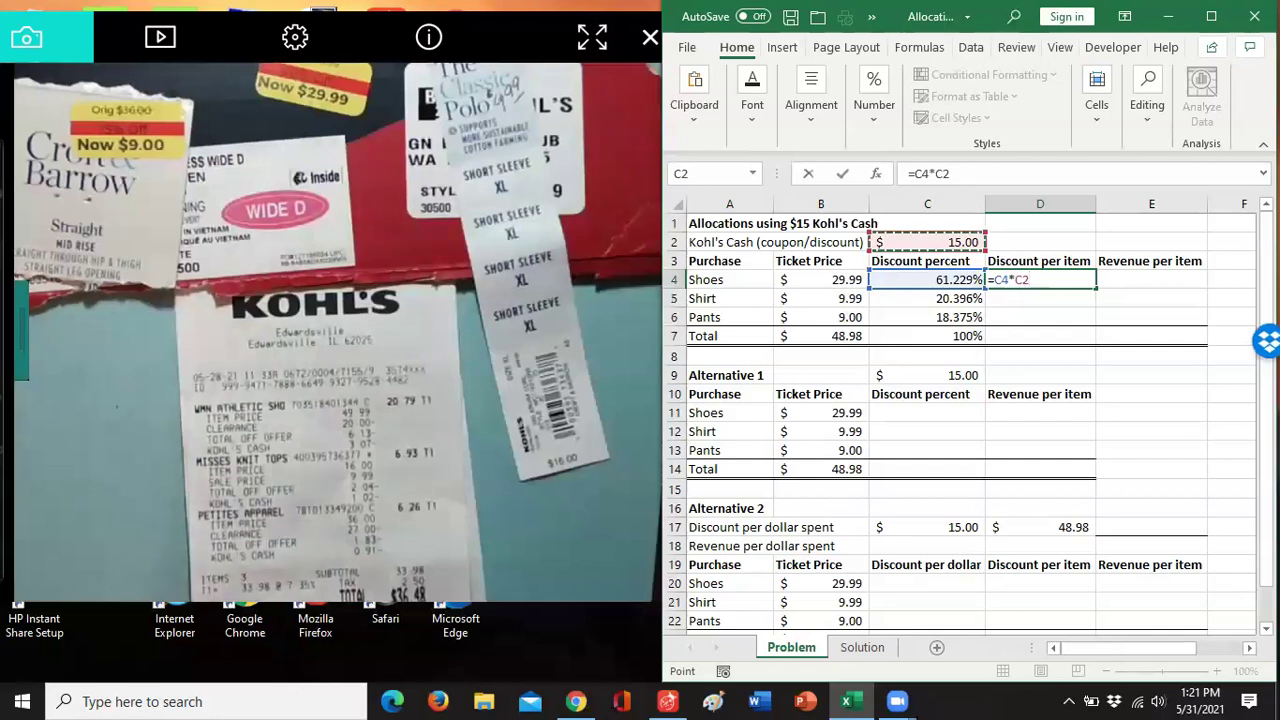
pyautogui.press('F4')
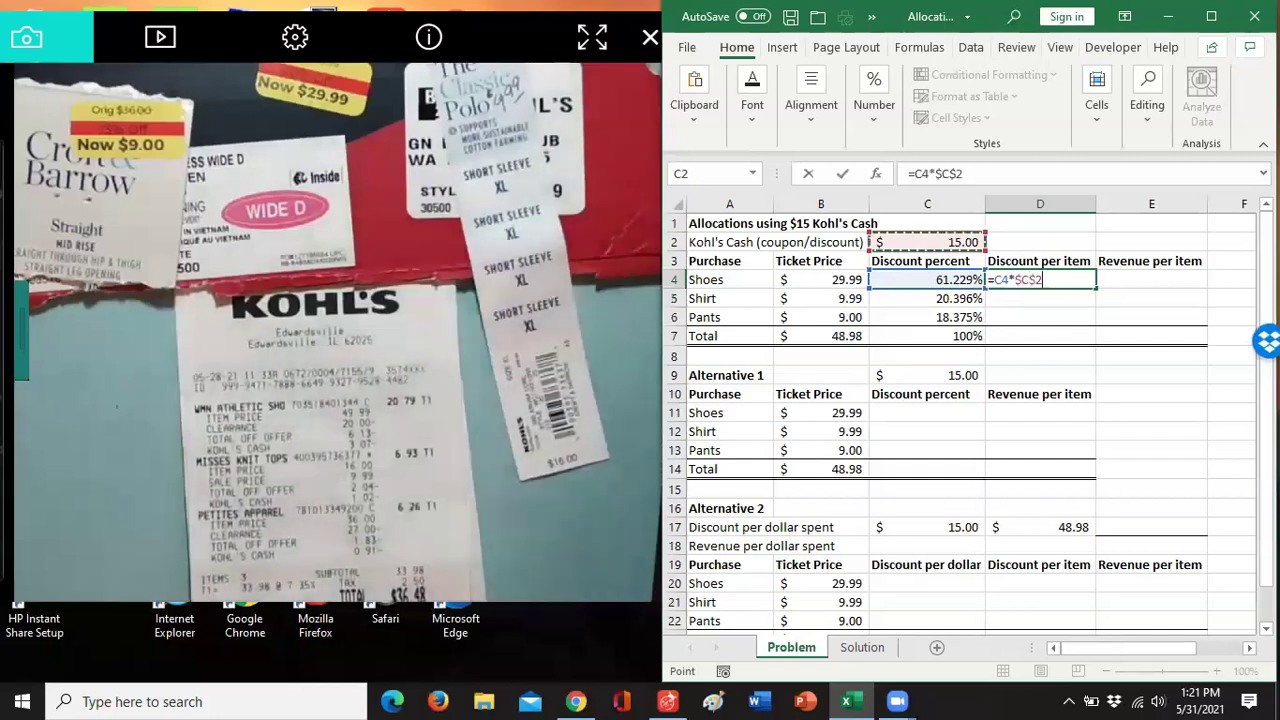
pyautogui.hotkey('ctrl', 'Return')
pyautogui.moveTo(1097, 302); pyautogui.dragTo(1094, 320)
pyautogui.click(1086, 338)
pyautogui.hotkey('alt', '=')
pyautogui.press('Return')
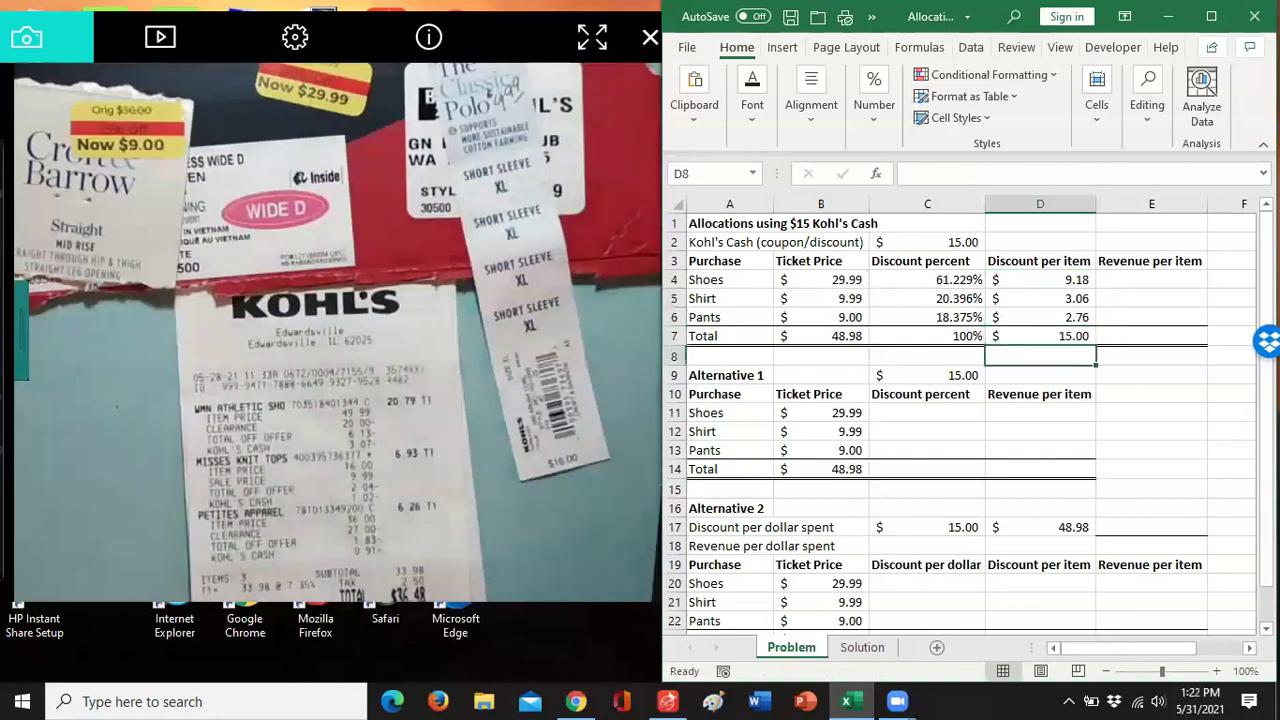
# - Enter =B4-D4 in E4, fill it to E6, and AutoSum E7 to $33.98
pyautogui.click(1185, 280)
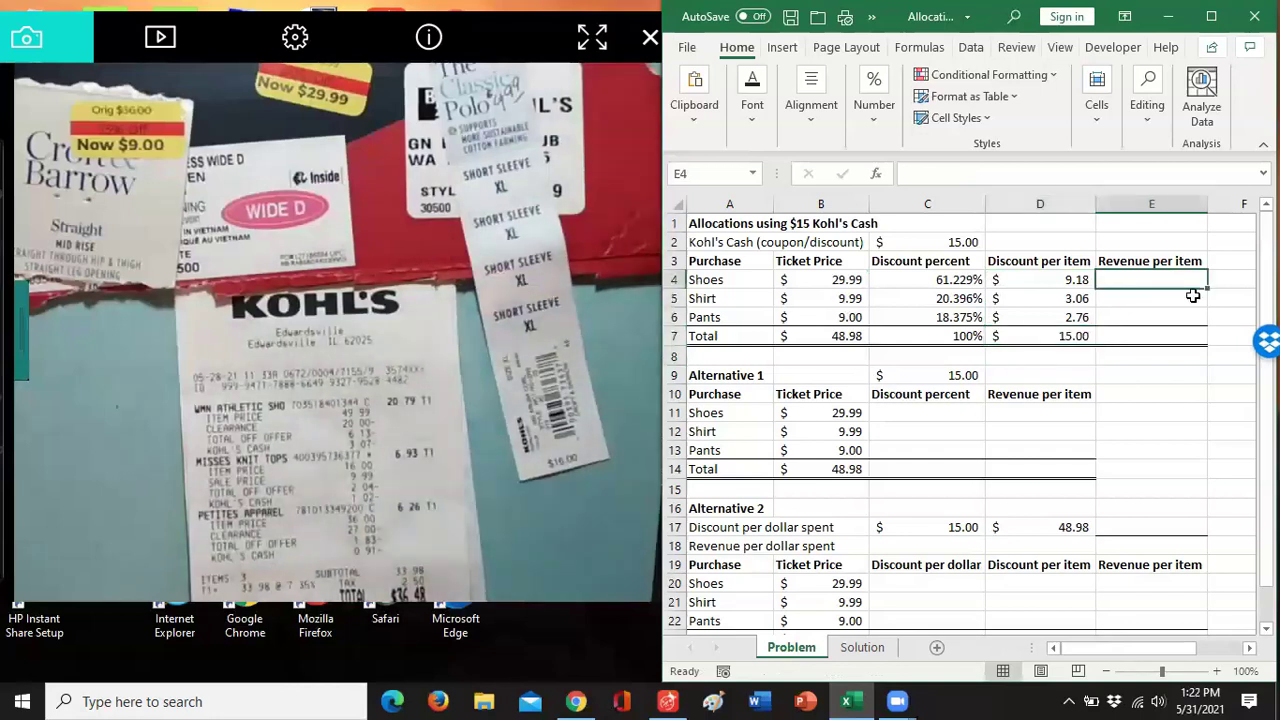
pyautogui.write('=')
pyautogui.press('Left')
pyautogui.press('Left')
pyautogui.press('Left')
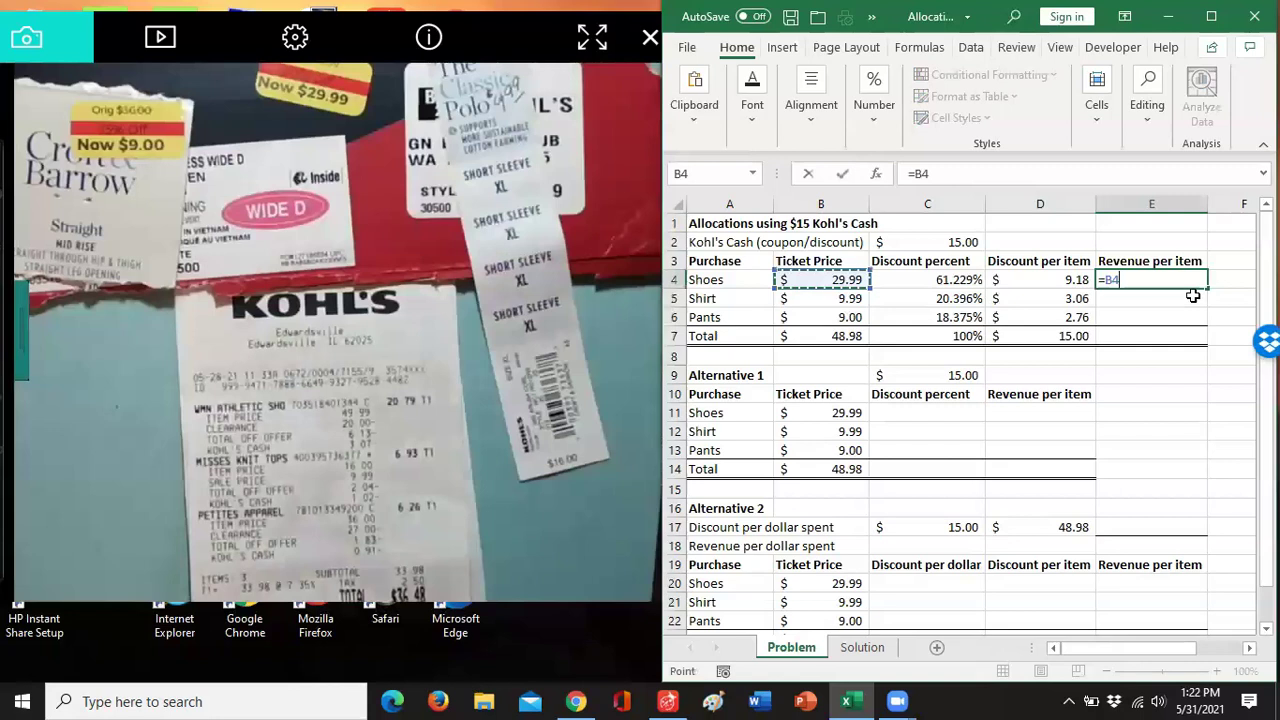
pyautogui.write('-')
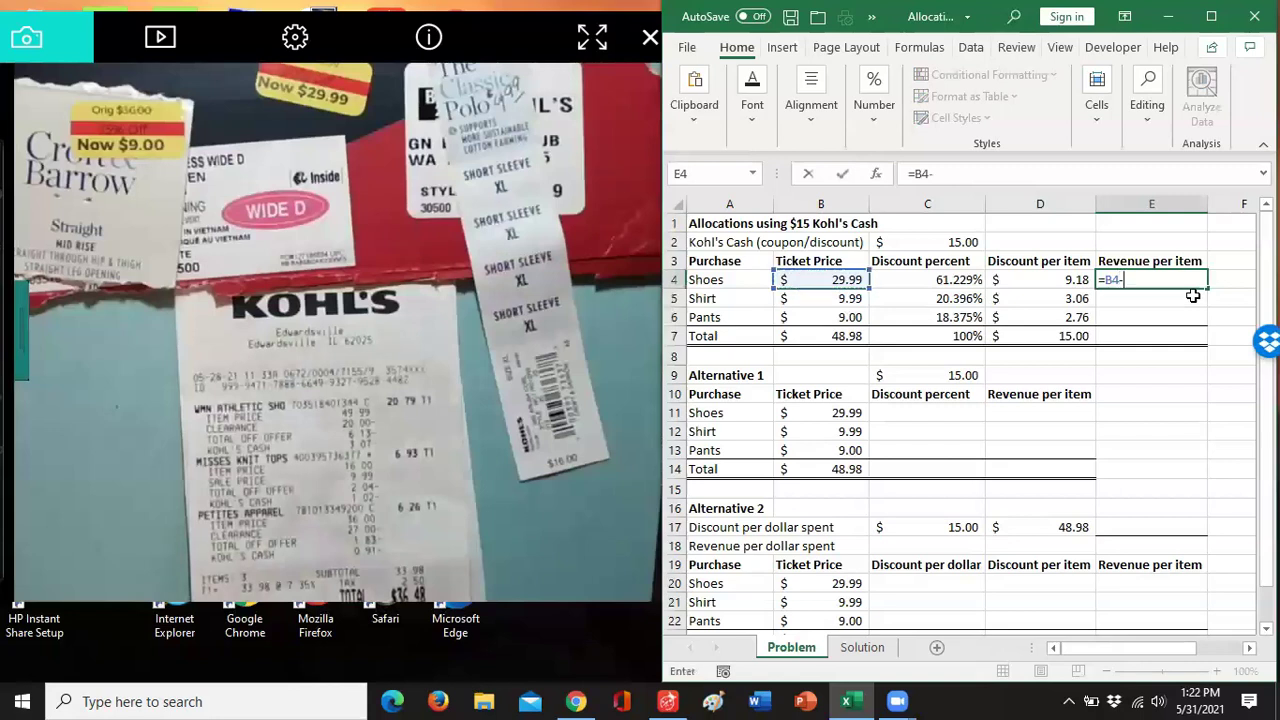
pyautogui.press('Left')
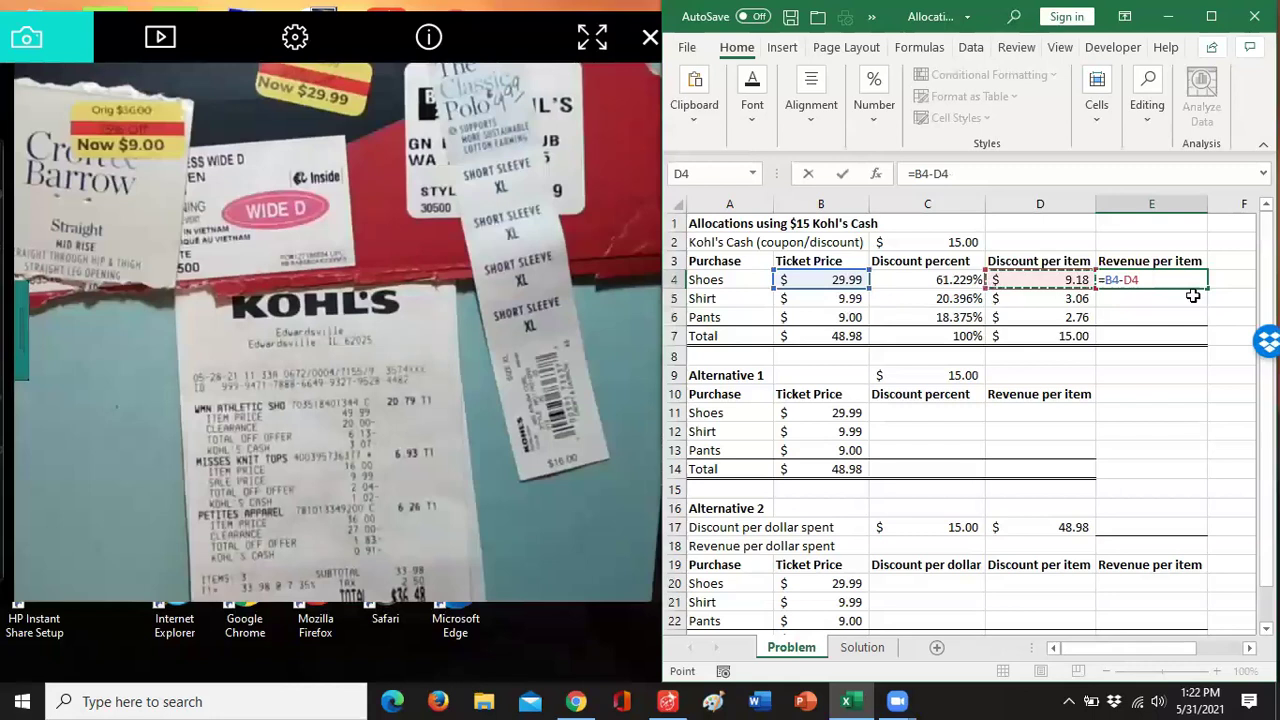
pyautogui.press('Return')
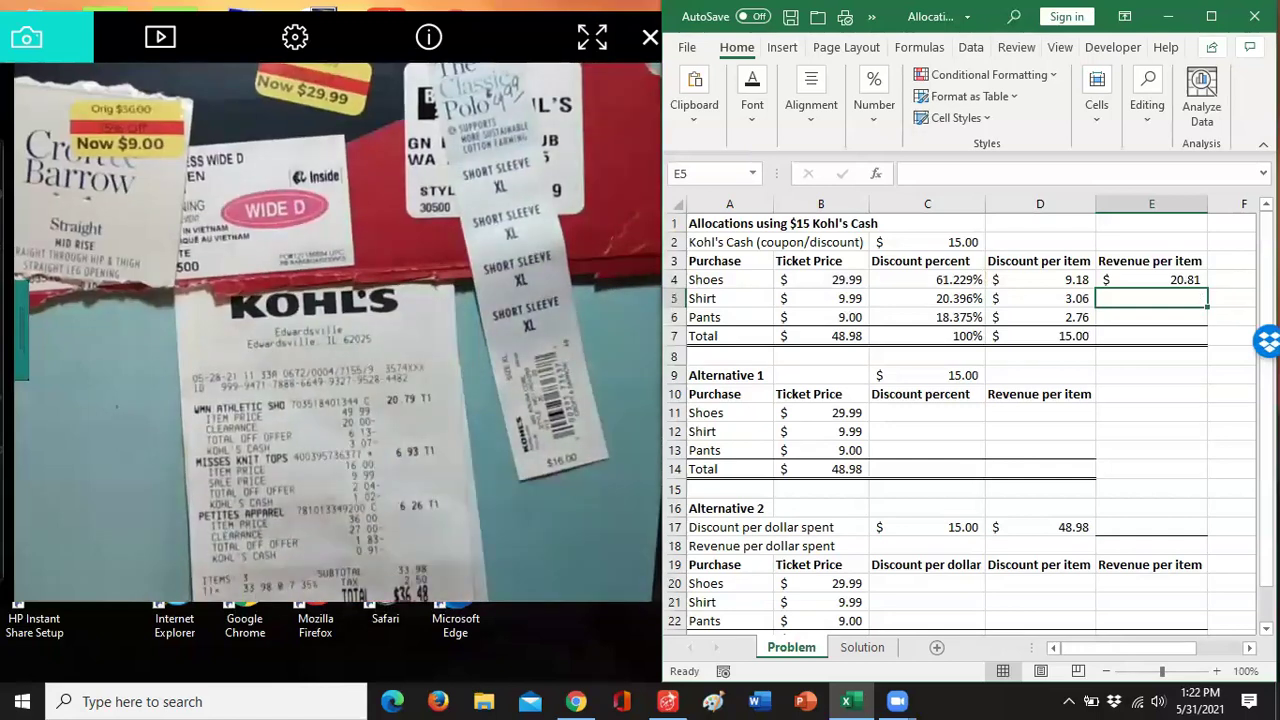
pyautogui.click(1203, 286)
pyautogui.moveTo(1210, 290); pyautogui.dragTo(1207, 324)
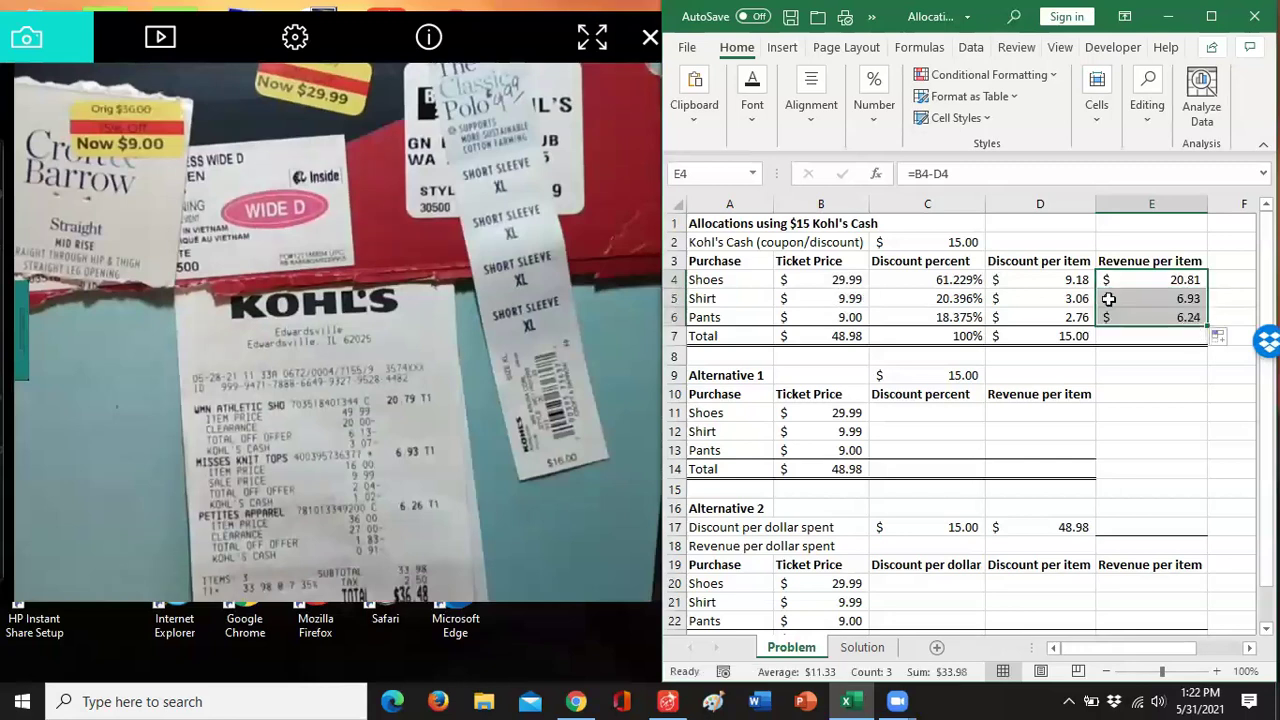
pyautogui.click(1191, 336)
pyautogui.hotkey('alt', '=')
pyautogui.press('Return')
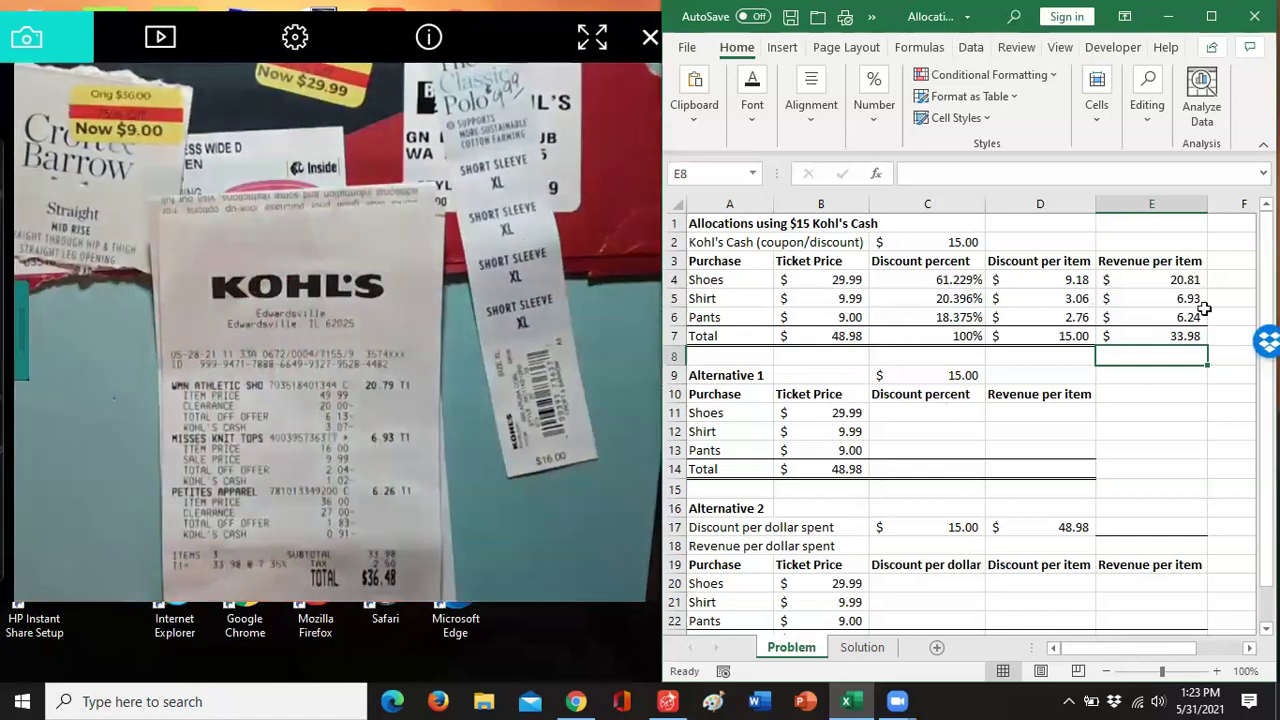
# - Rename the Alternative 1 'Discount percent' header to 'Discount'
pyautogui.click(942, 410)
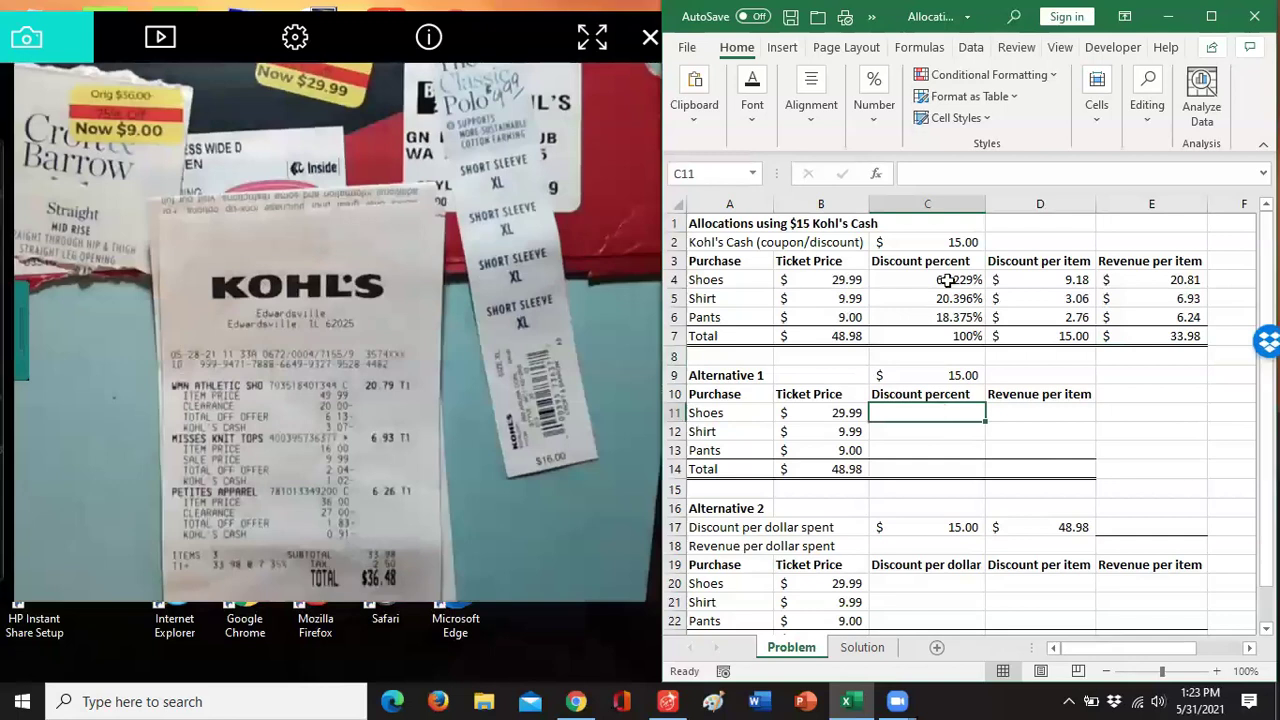
pyautogui.click(925, 394)
pyautogui.doubleClick(987, 173)
pyautogui.press('BackSpace')
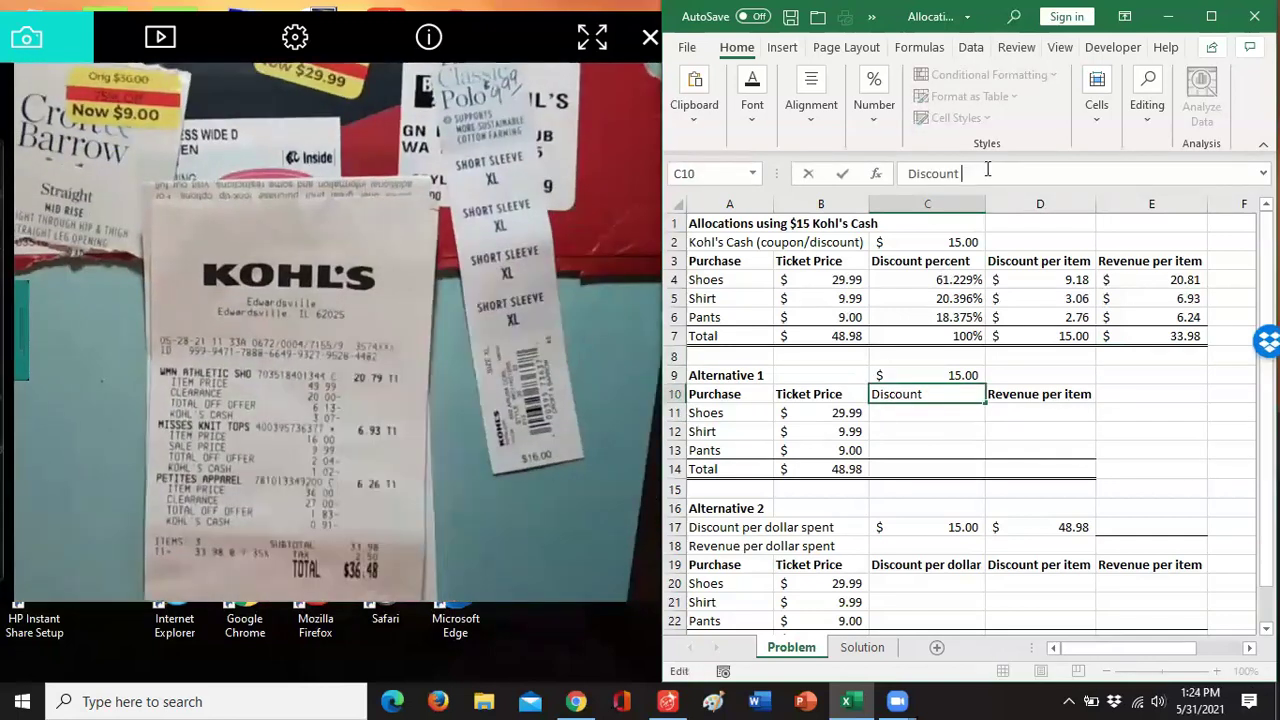
pyautogui.press('Return')
# - Enter =B11/B14*$C$9 in C11 and copy it down to the pants row
pyautogui.write('=')
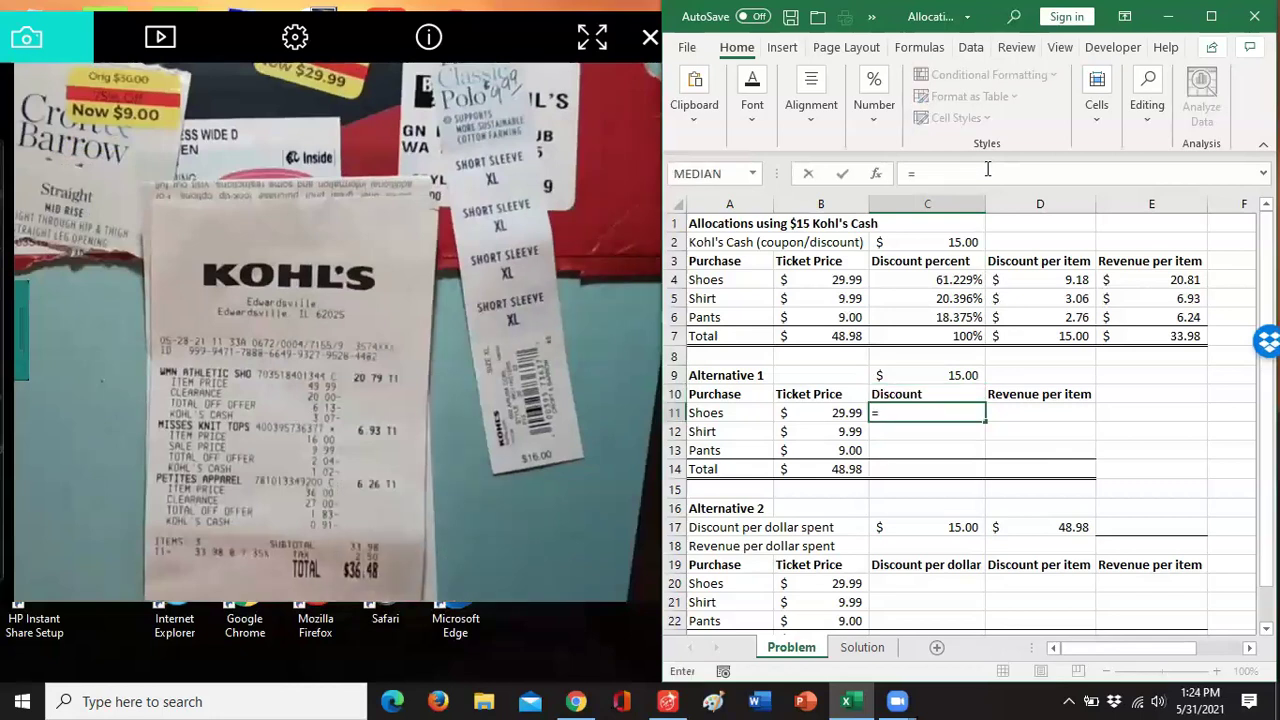
pyautogui.press('Left')
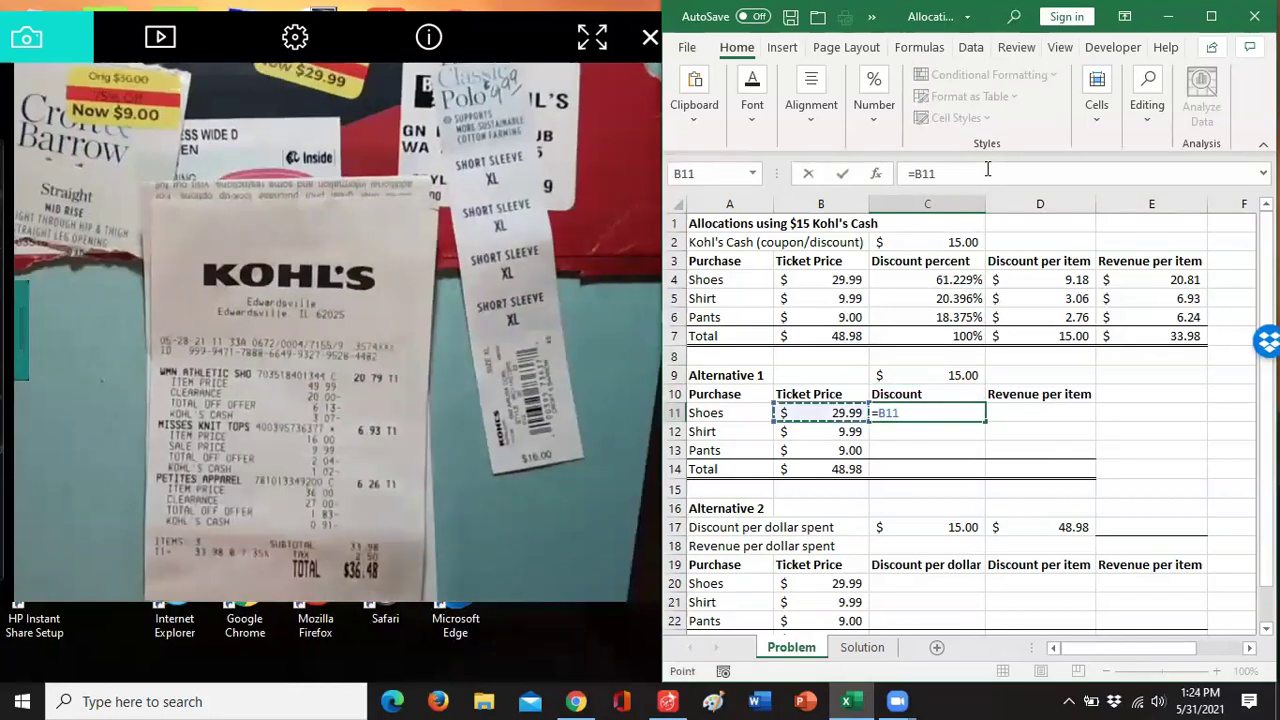
pyautogui.write('/')
pyautogui.click(843, 469)
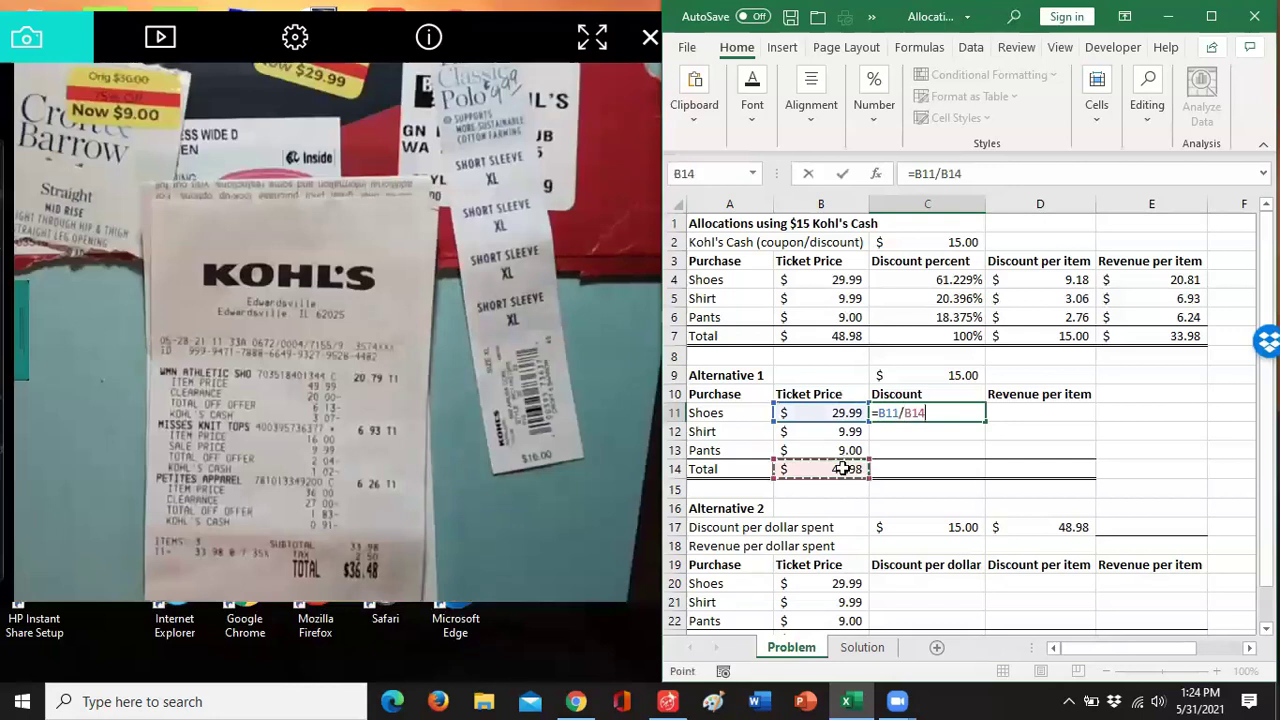
pyautogui.write('*')
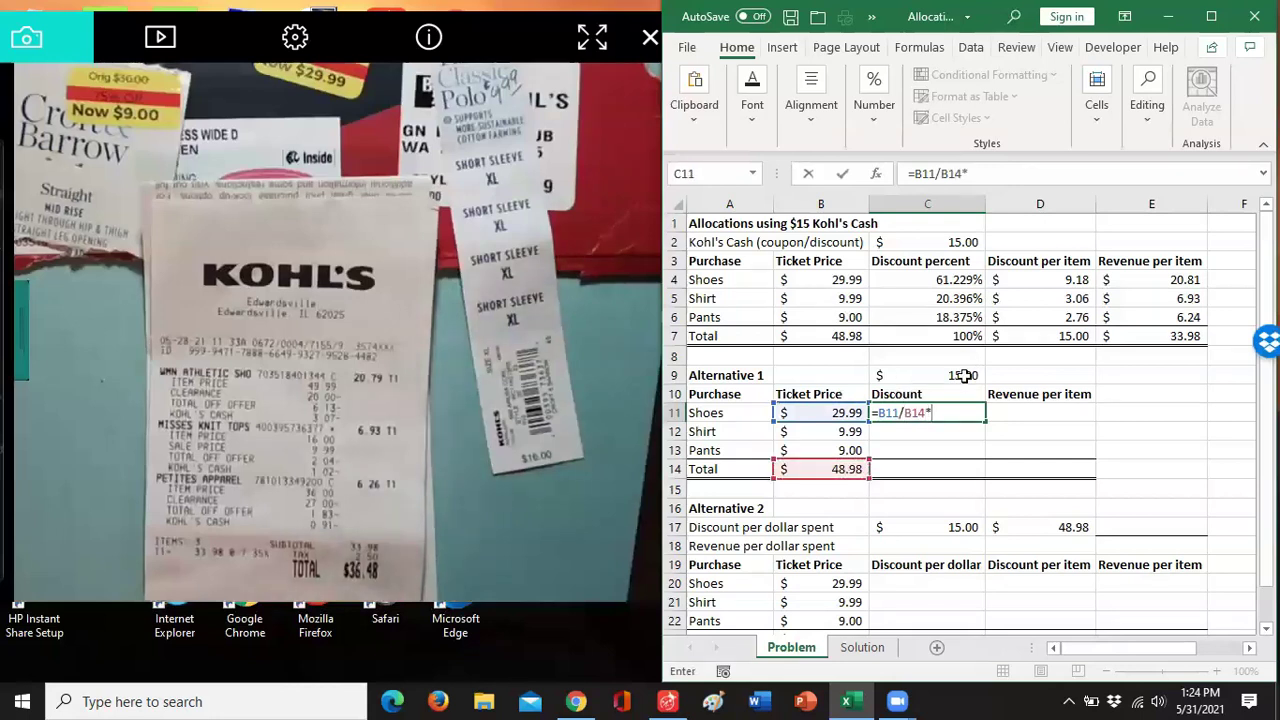
pyautogui.click(972, 374)
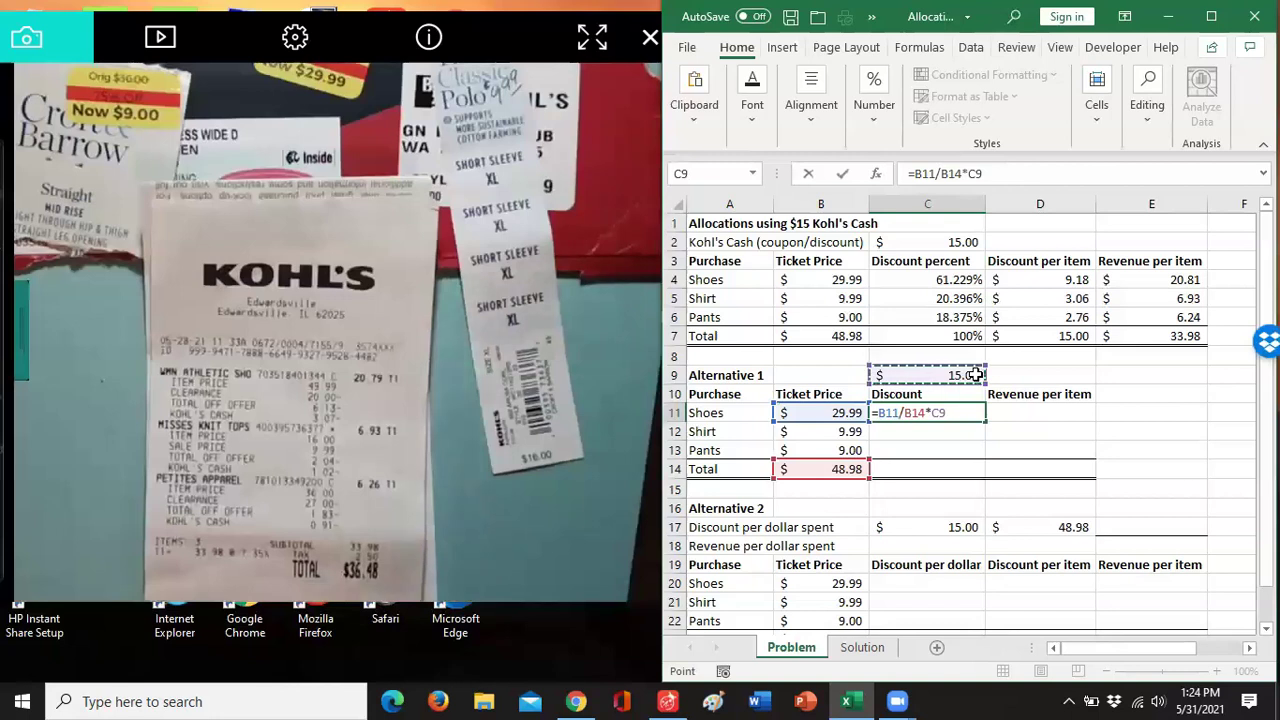
pyautogui.press('F4')
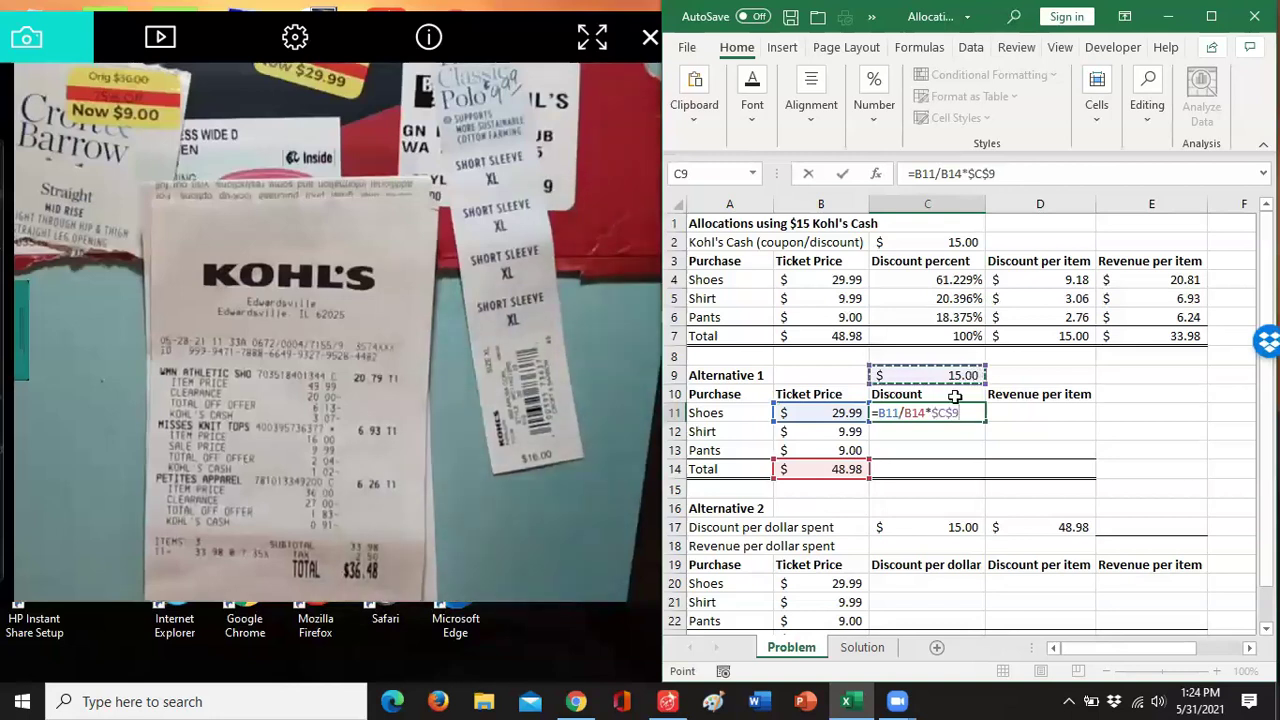
pyautogui.press('Return')
pyautogui.click(960, 412)
pyautogui.moveTo(986, 422); pyautogui.dragTo(960, 452)
# - Make B14 absolute in the C11 formula and refill it down to C13
pyautogui.click(955, 413)
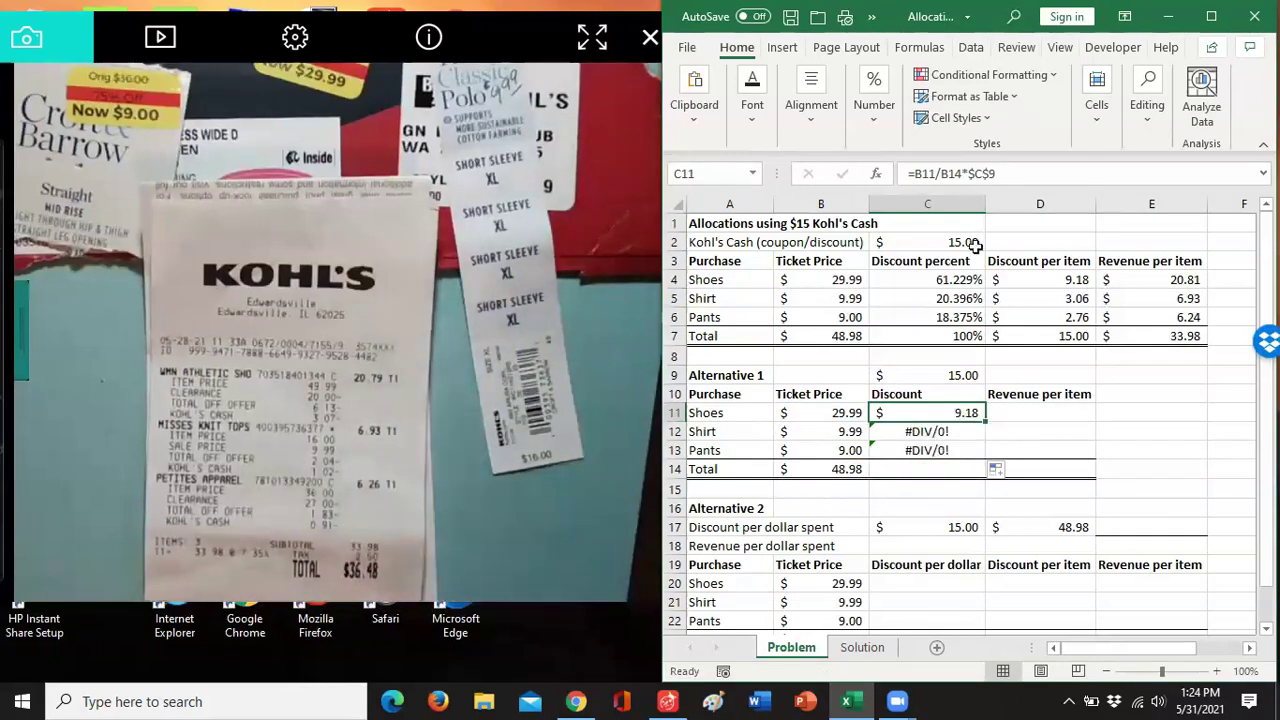
pyautogui.click(1008, 180)
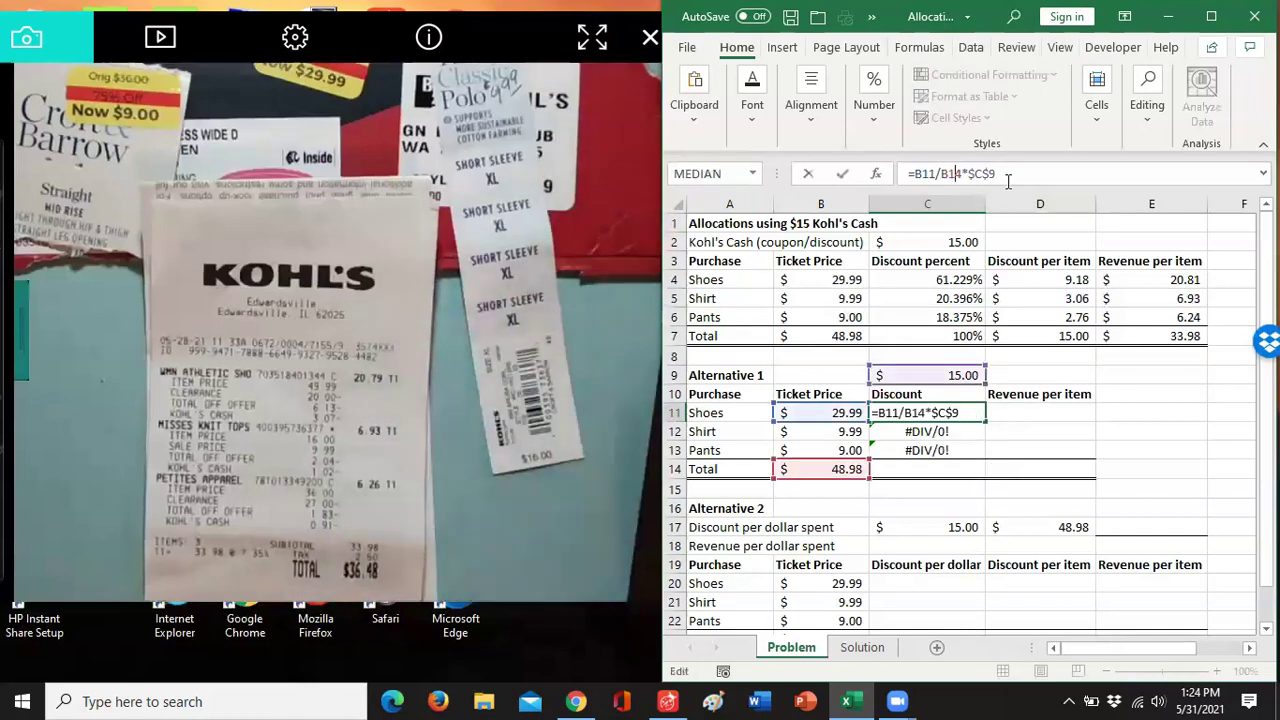
pyautogui.press('F4')
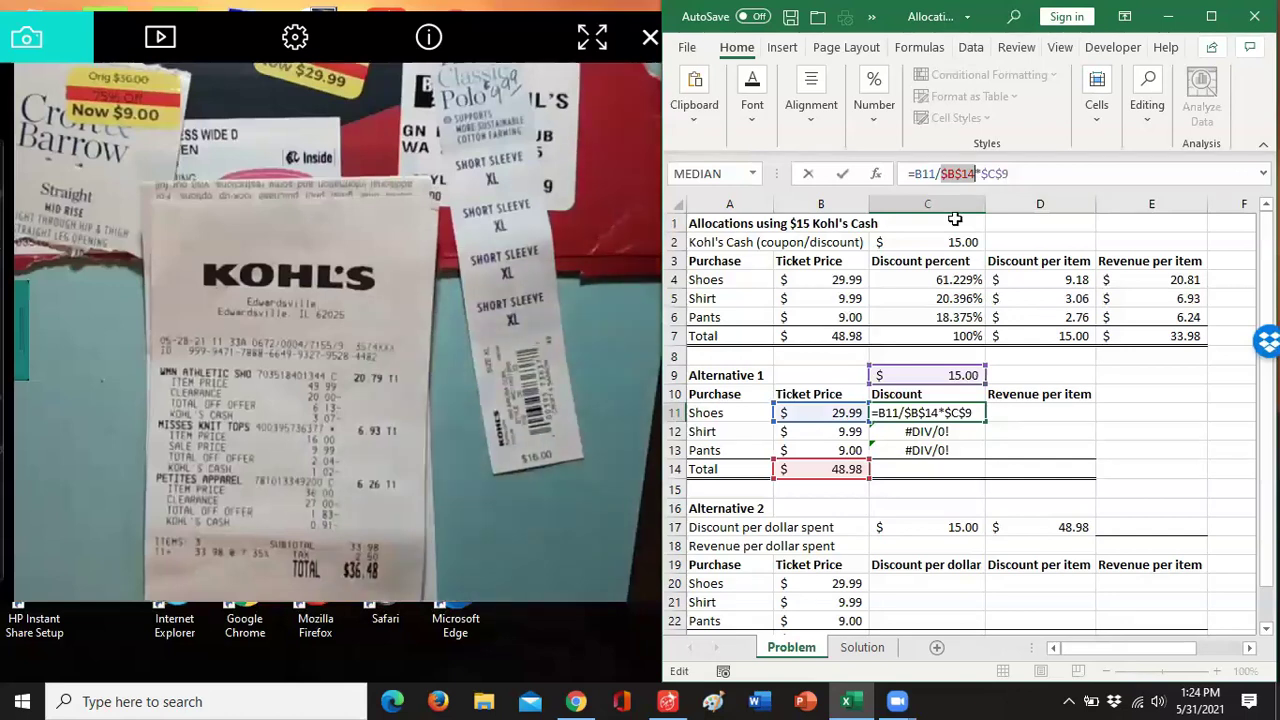
pyautogui.press('Return')
pyautogui.click(950, 413)
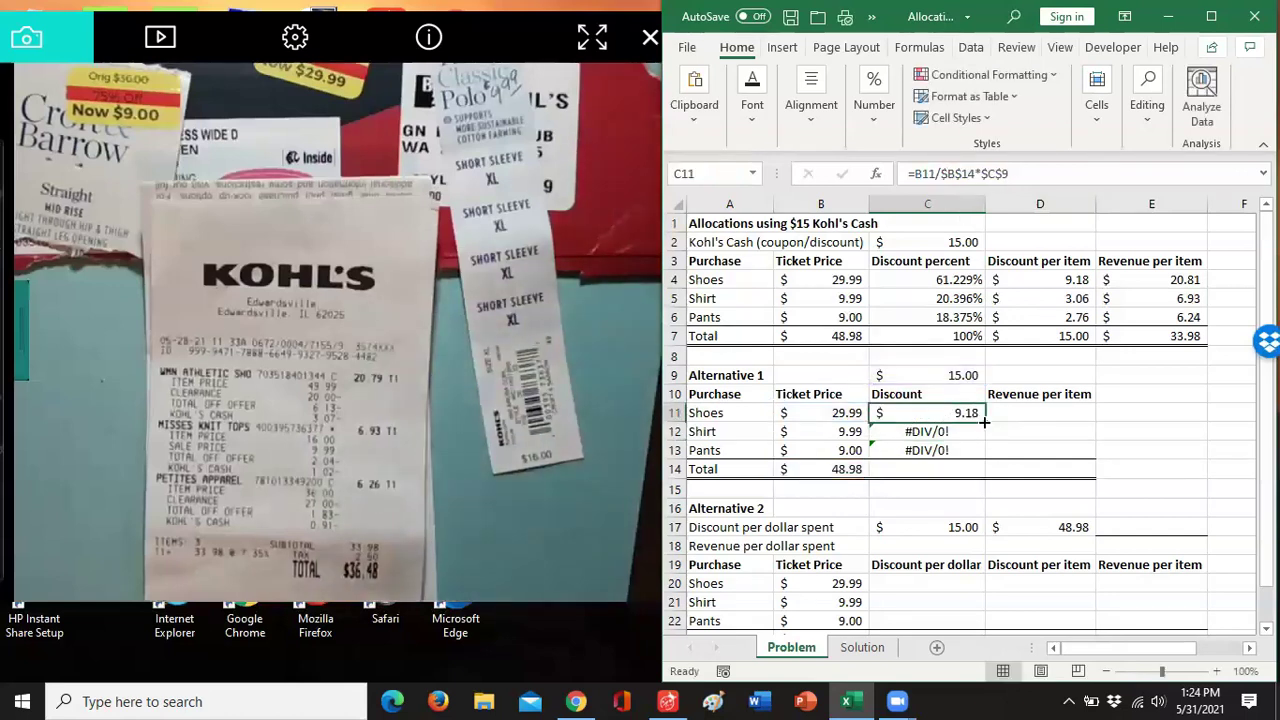
pyautogui.moveTo(986, 421); pyautogui.dragTo(988, 470)
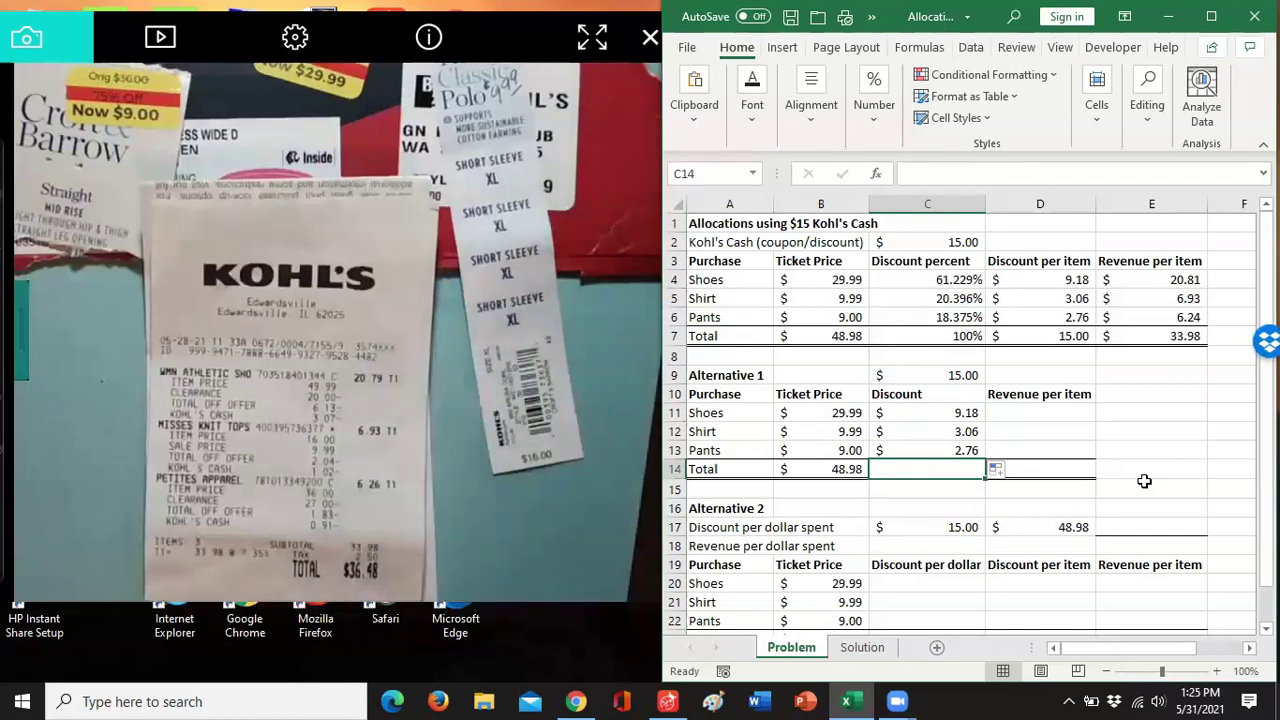
# - AutoSum the discounts in C14 to $15.00 and enter =B11-C11 in D11
pyautogui.hotkey('alt', '=')
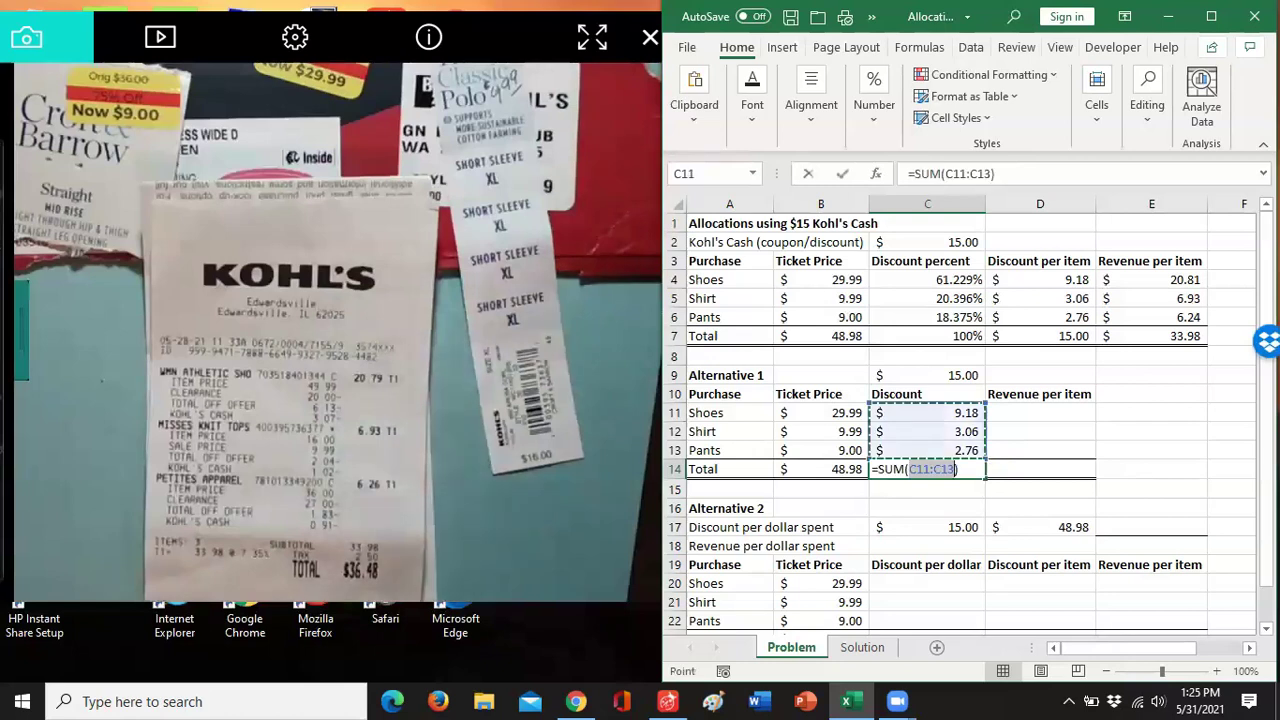
pyautogui.press('Return')
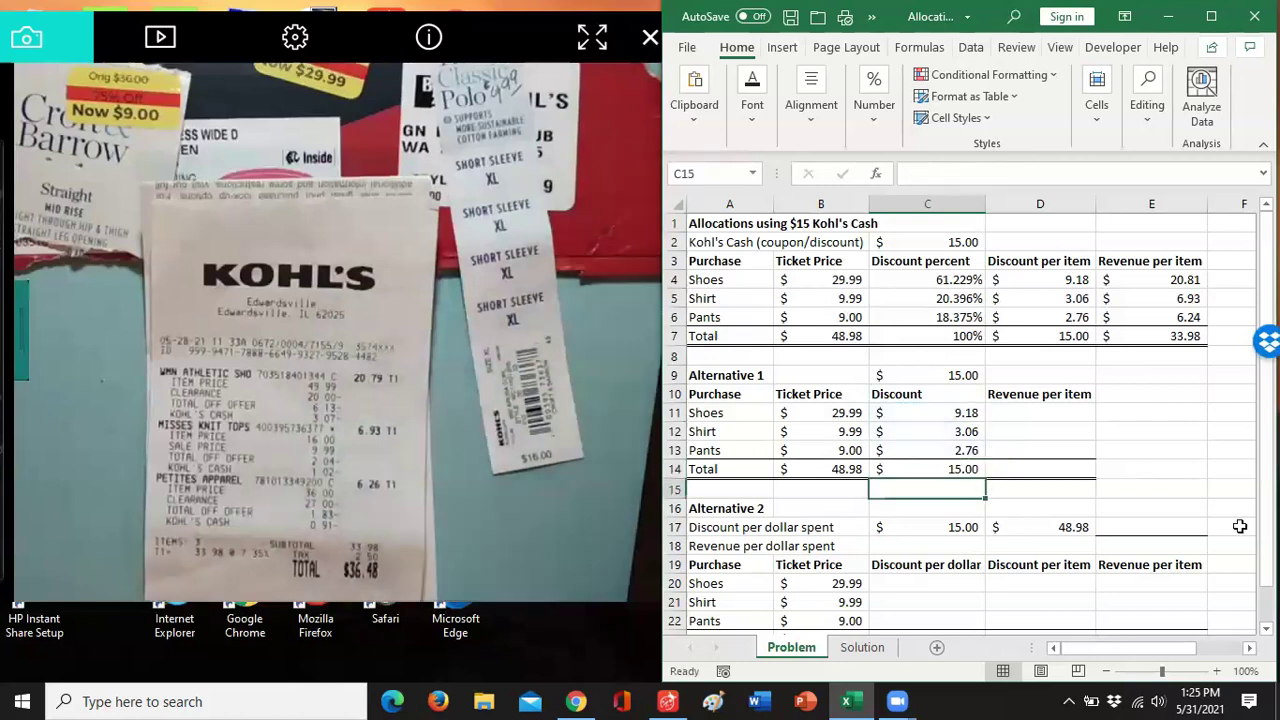
pyautogui.click(1043, 410)
pyautogui.write('=')
pyautogui.press('Left')
pyautogui.press('Left')
pyautogui.write('-')
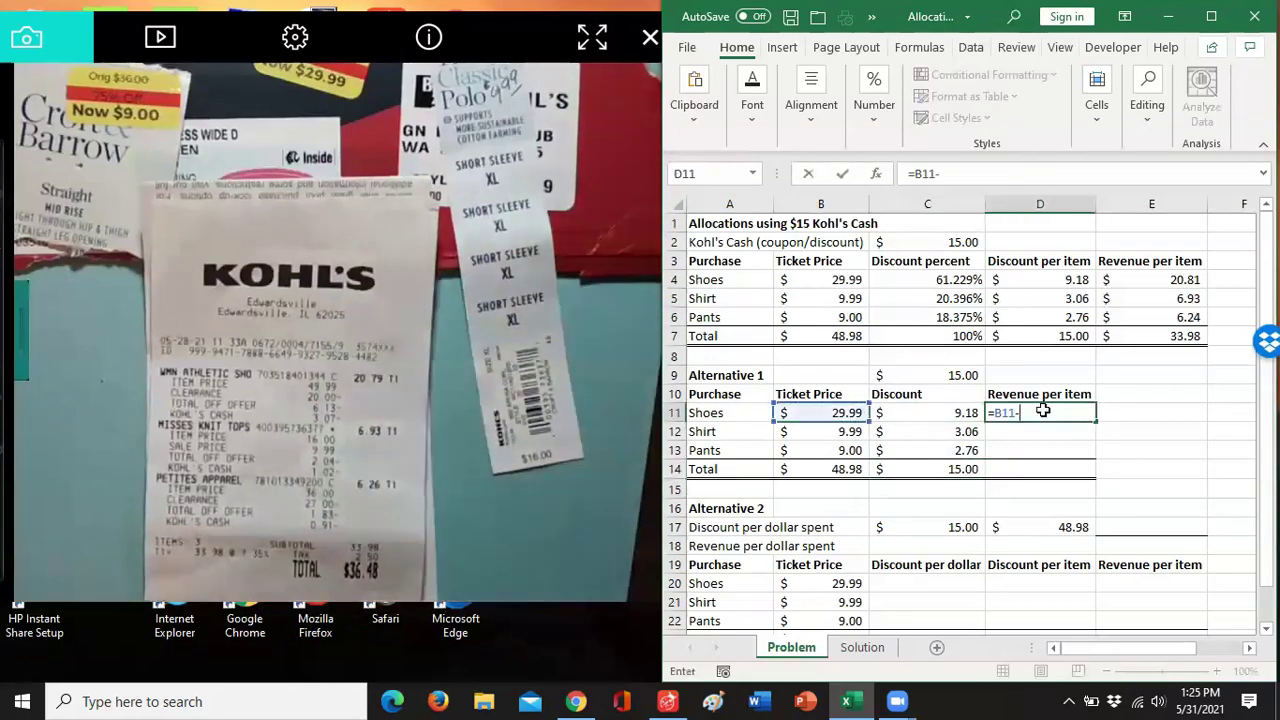
pyautogui.press('Left')
pyautogui.press('Return')
# - Fill the revenue formula down through D14, giving a $33.98 total
pyautogui.click(1090, 418)
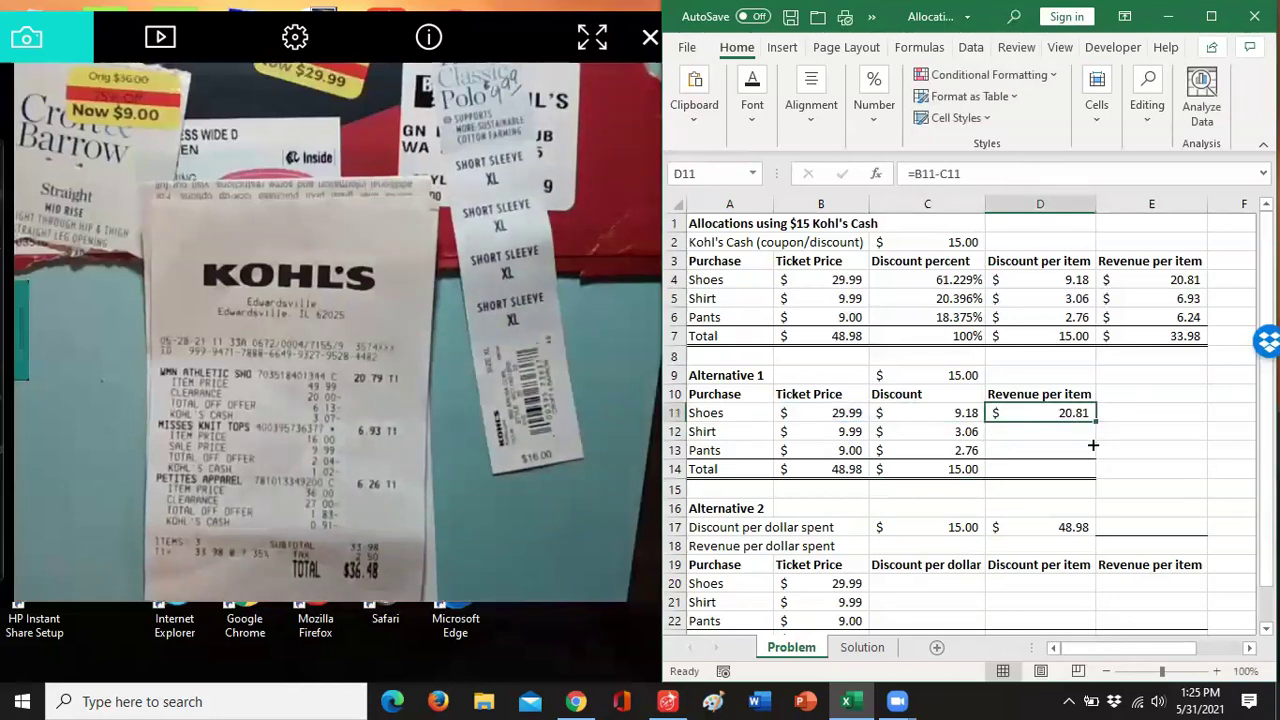
pyautogui.moveTo(1096, 422); pyautogui.dragTo(1097, 475)
pyautogui.click(927, 413)
pyautogui.scroll(-1, 960, 420)
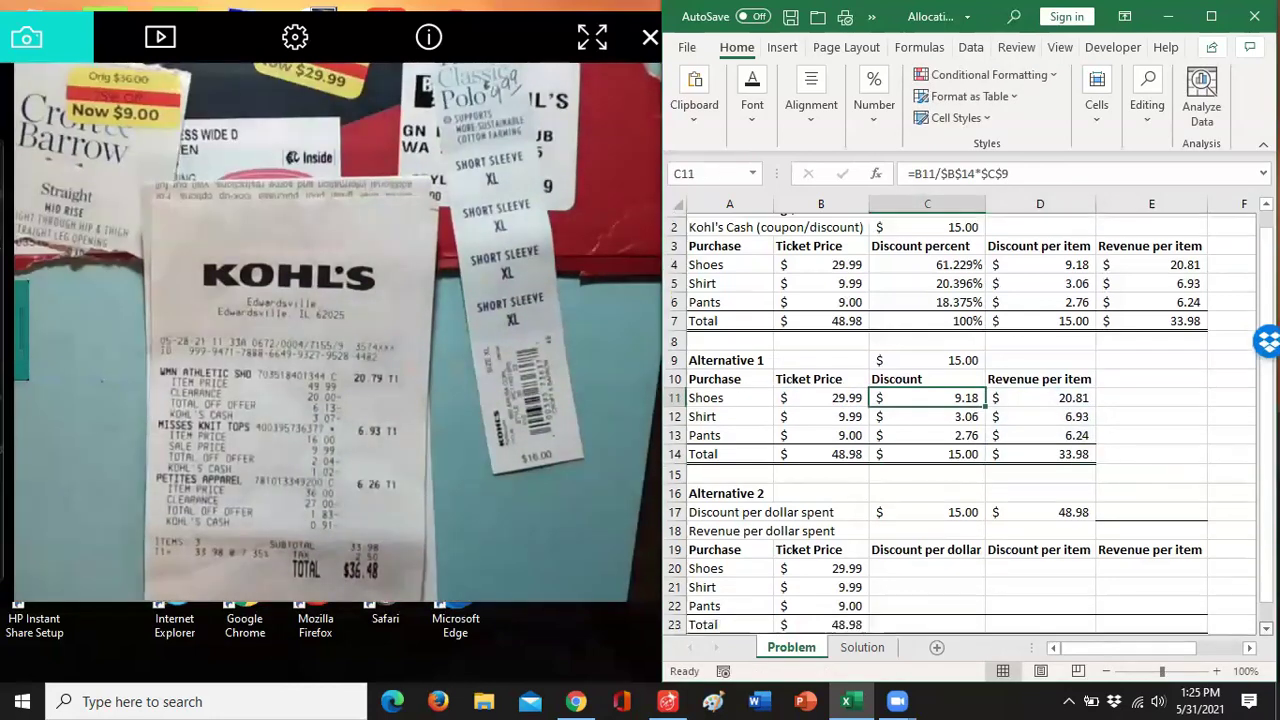
pyautogui.scroll(-1, 960, 420)
pyautogui.scroll(-1, 750, 430)
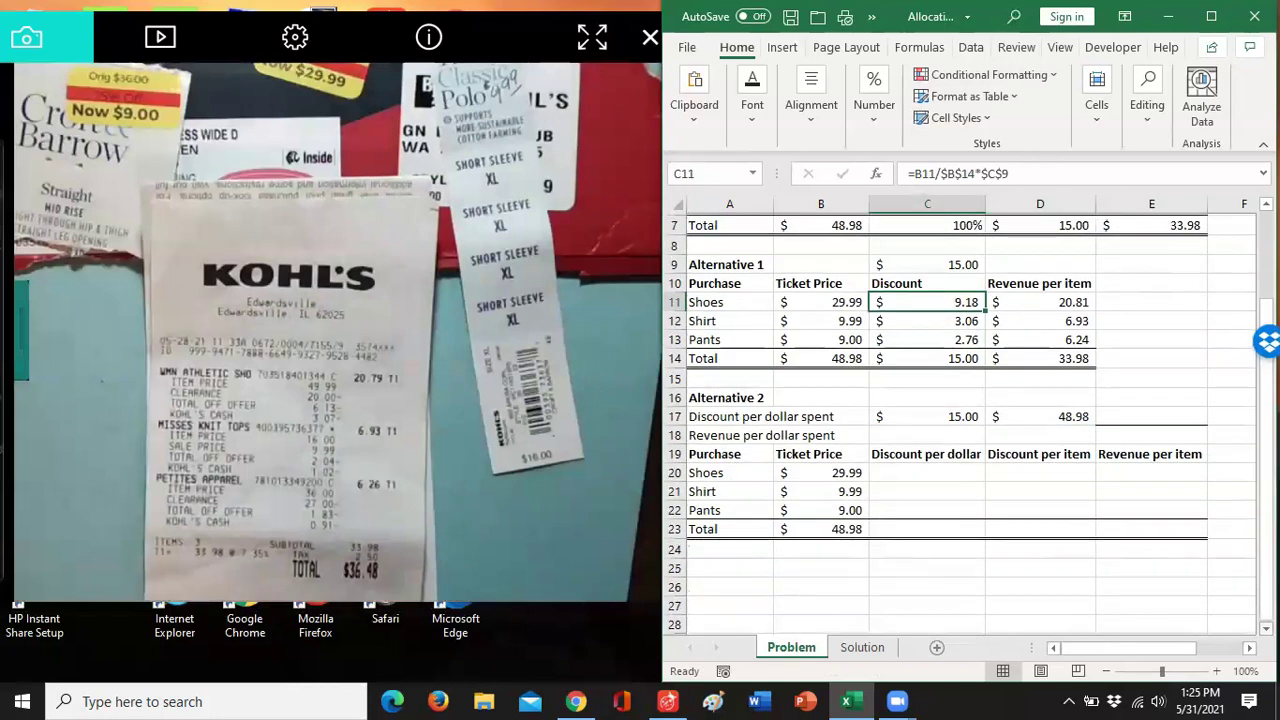
pyautogui.scroll(-1, 750, 430)
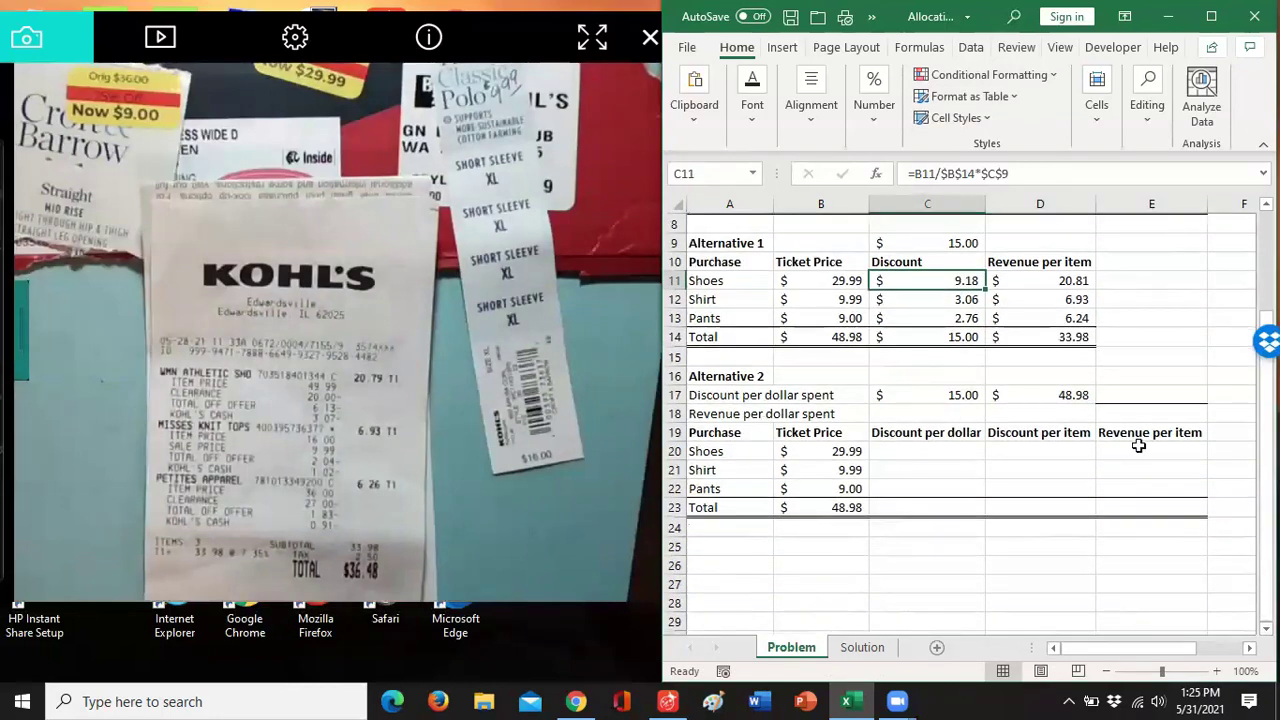
# - Add notes 'Price/total*Discount' in B25 and 'Discount/total *price' in B26
pyautogui.click(693, 395)
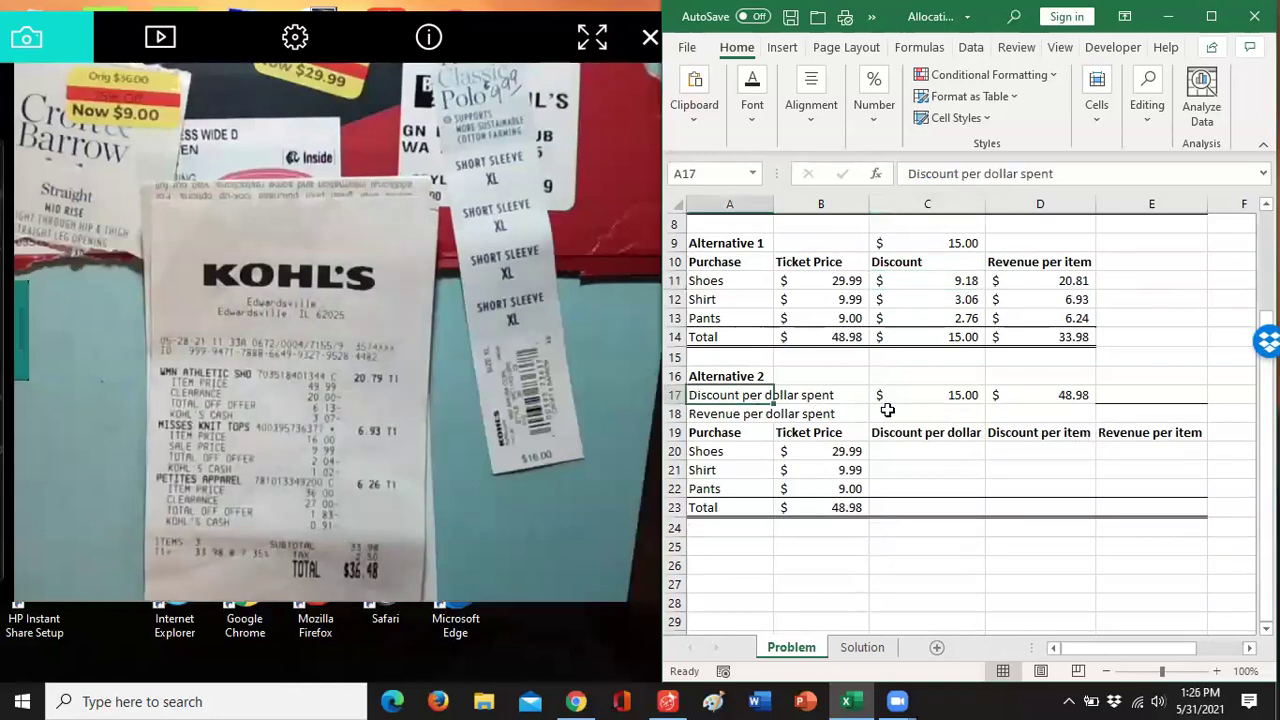
pyautogui.click(835, 548)
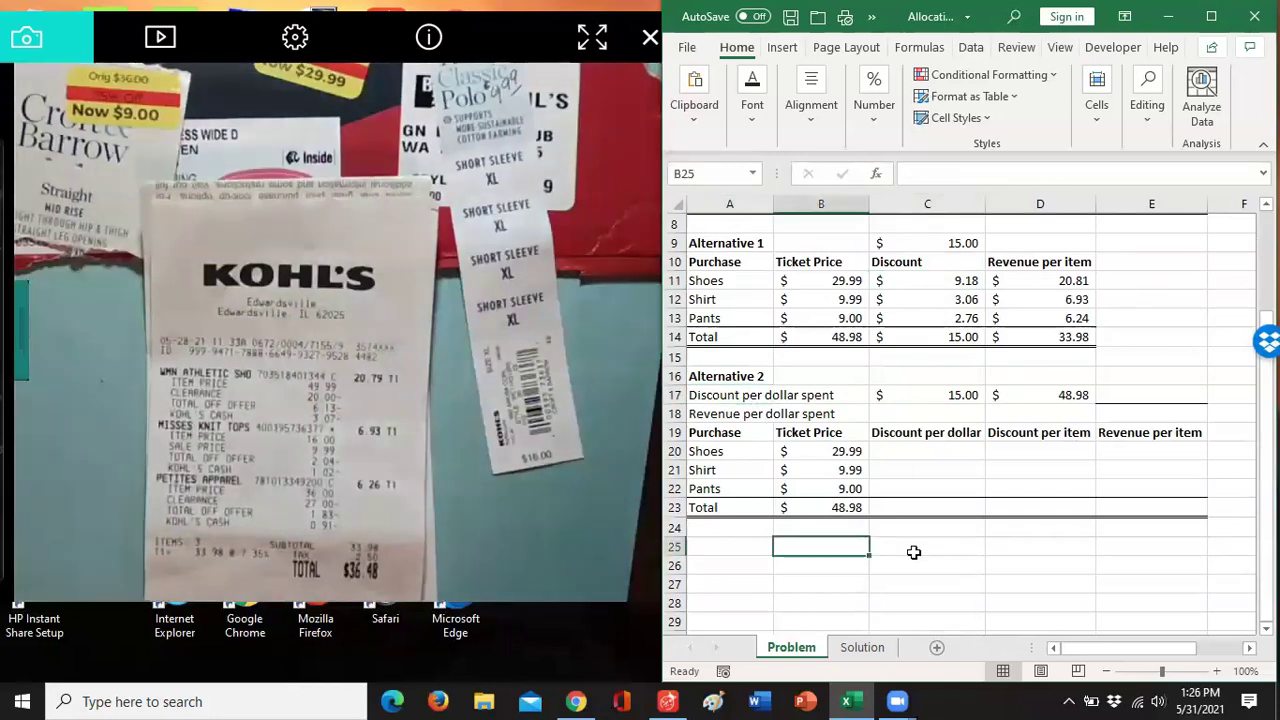
pyautogui.write('Price')
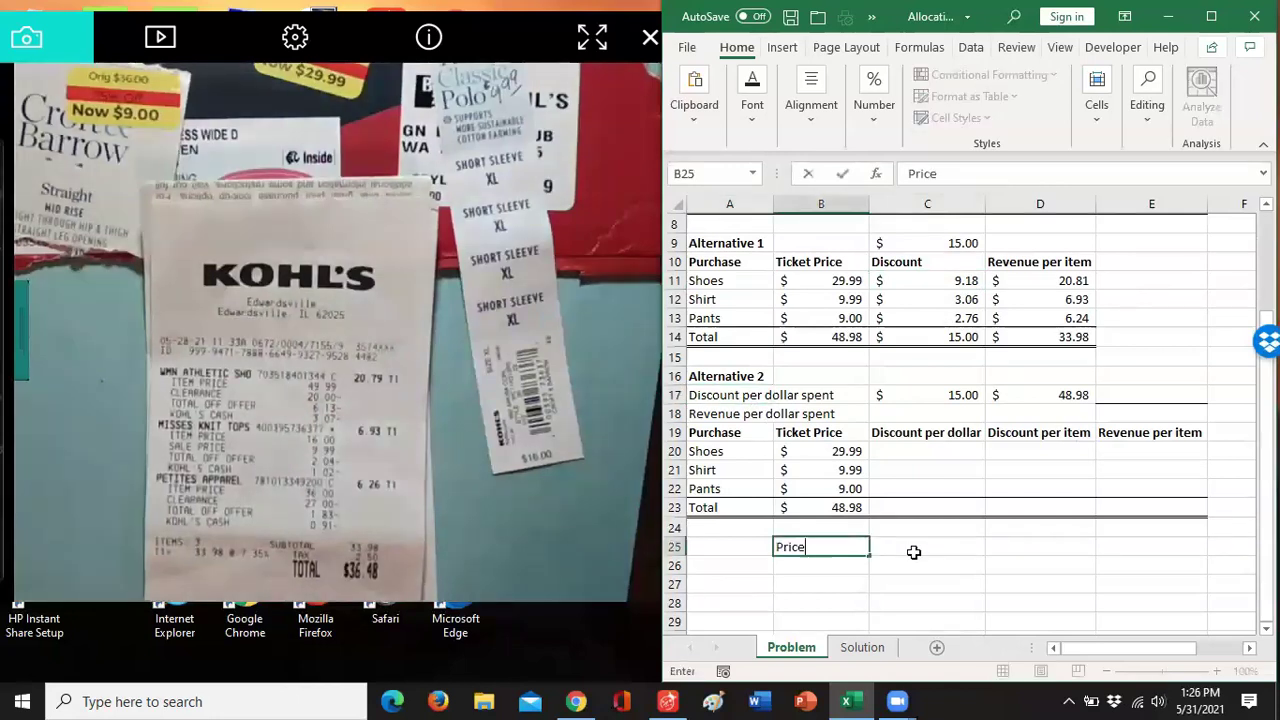
pyautogui.write('/total')
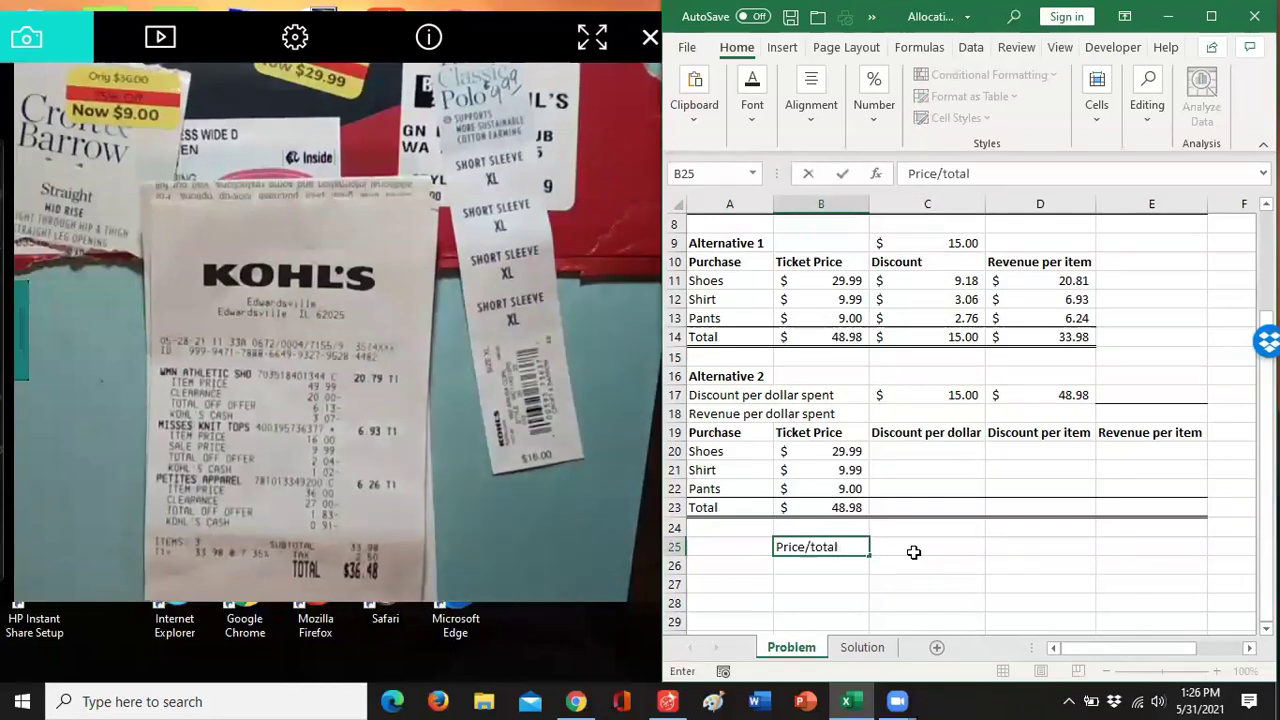
pyautogui.write('*D')
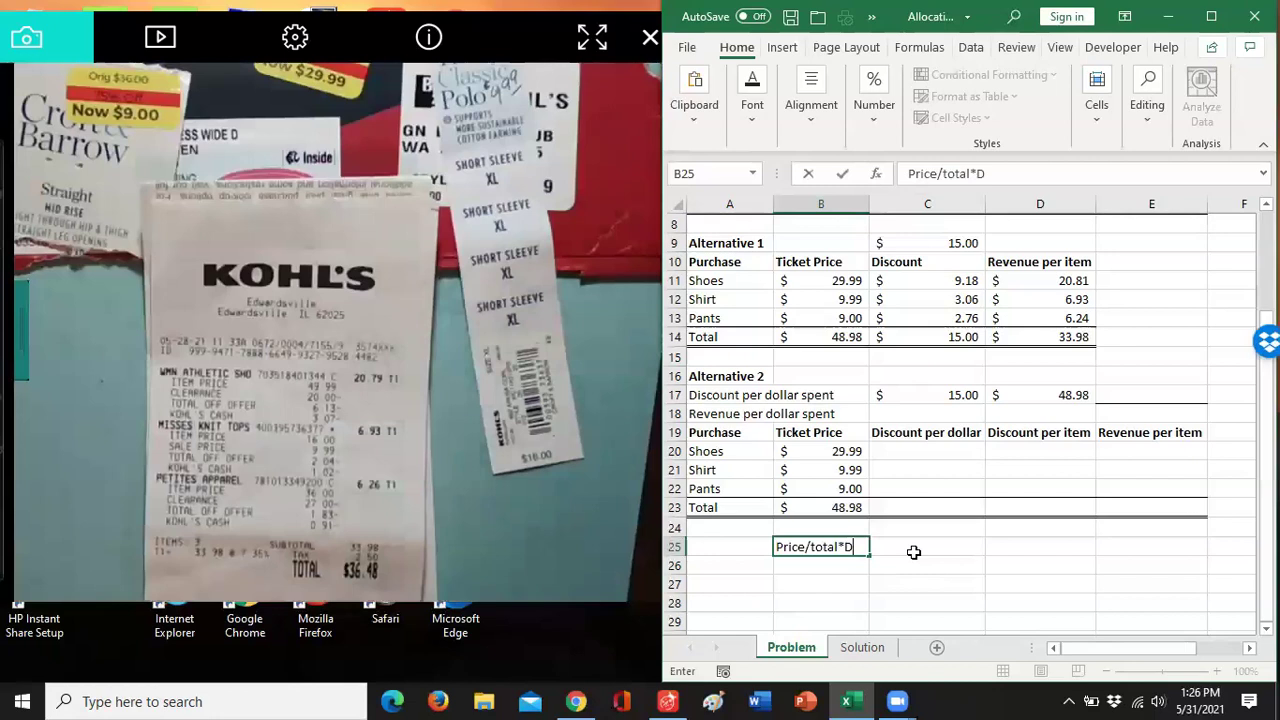
pyautogui.write('iscount')
pyautogui.press('Return')
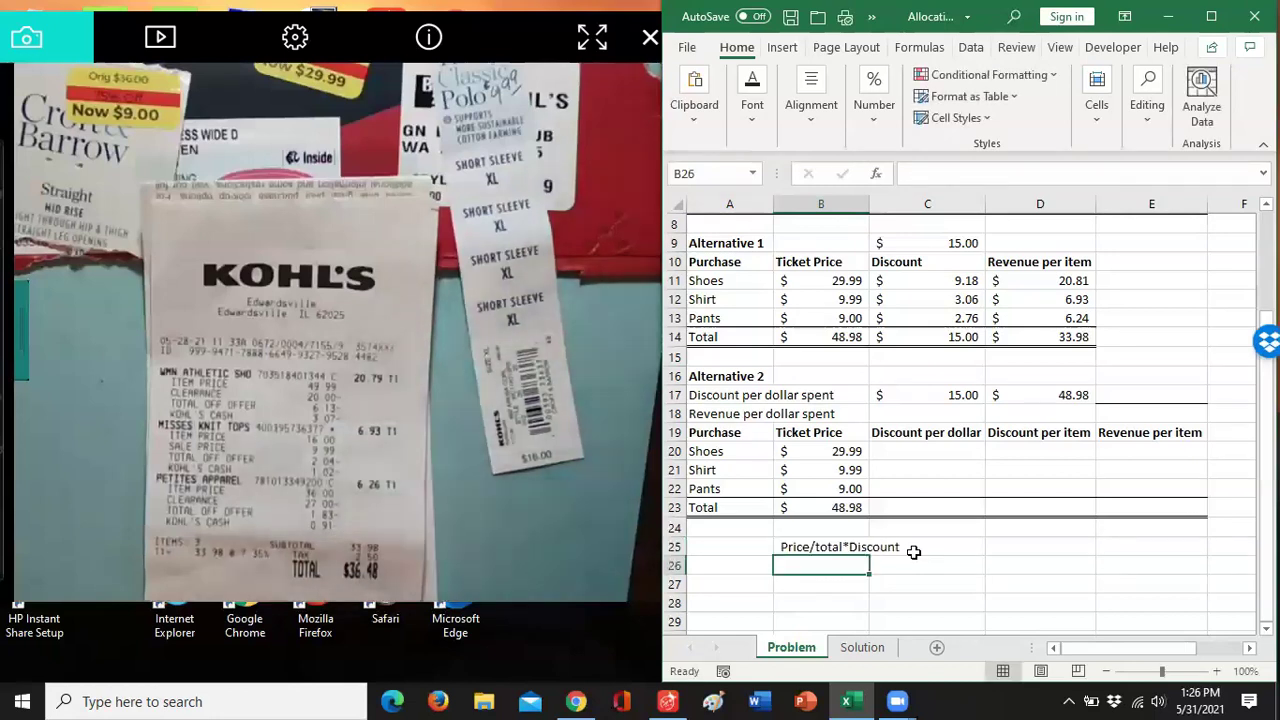
pyautogui.write('Discount')
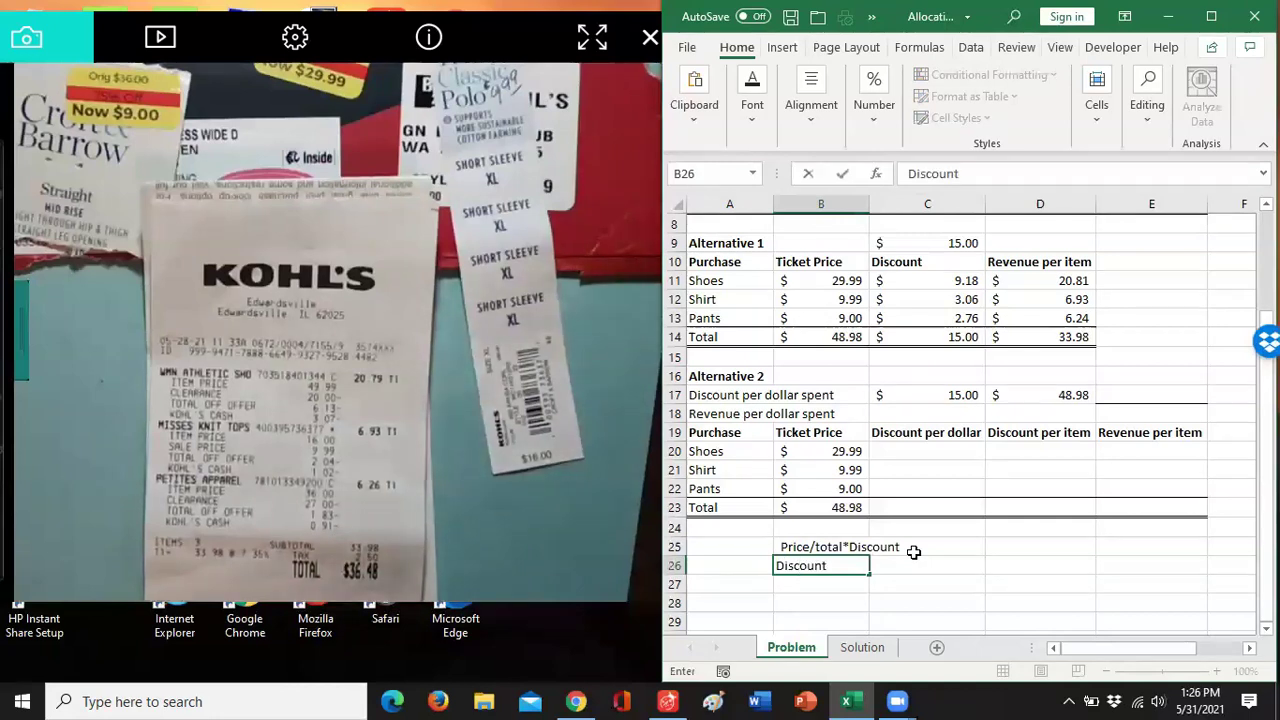
pyautogui.write('/total')
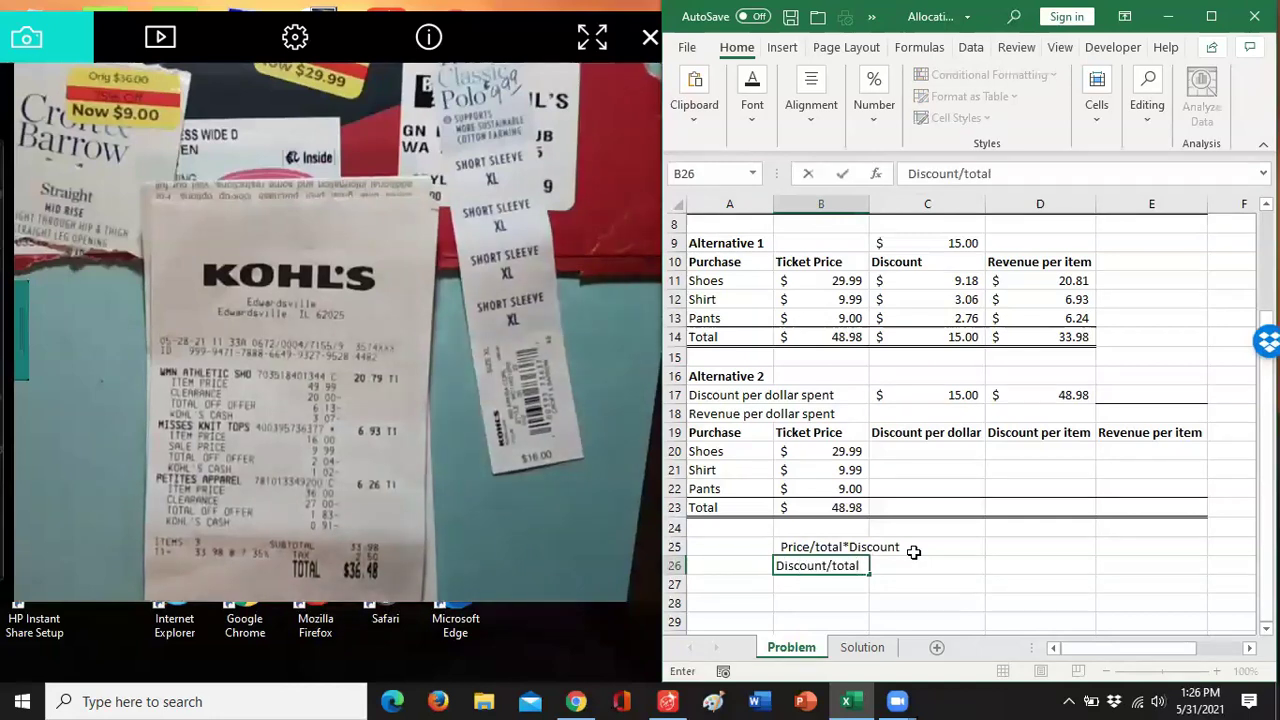
pyautogui.write(' *price')
pyautogui.press('Return')
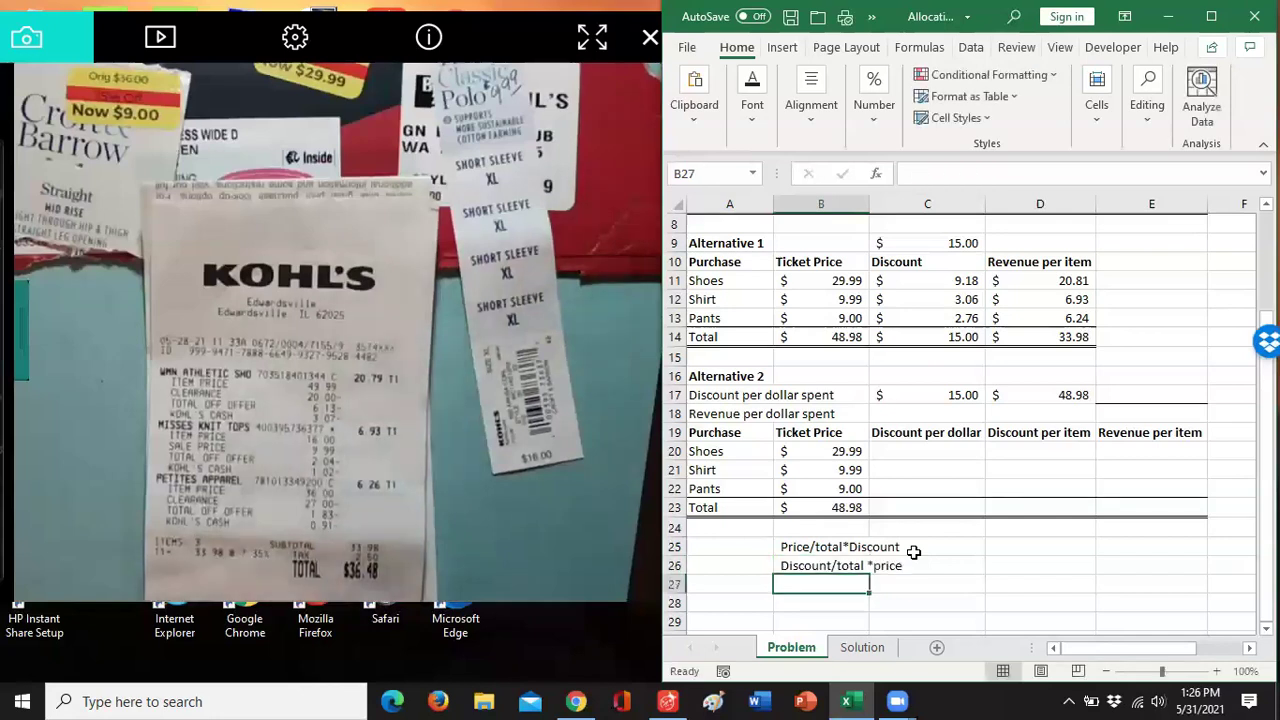
pyautogui.click(808, 566)
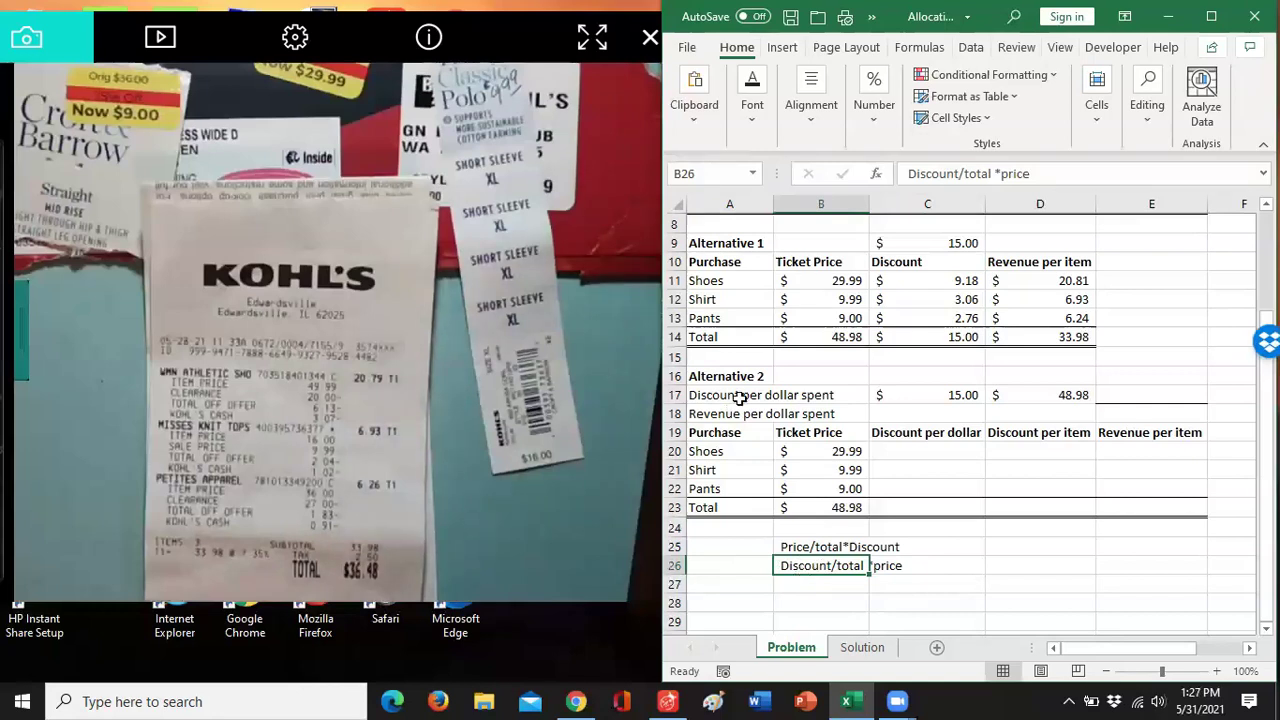
# - Enter =C17/D17 in E17 for a discount per dollar of 0.306247
pyautogui.click(1148, 397)
pyautogui.write('=')
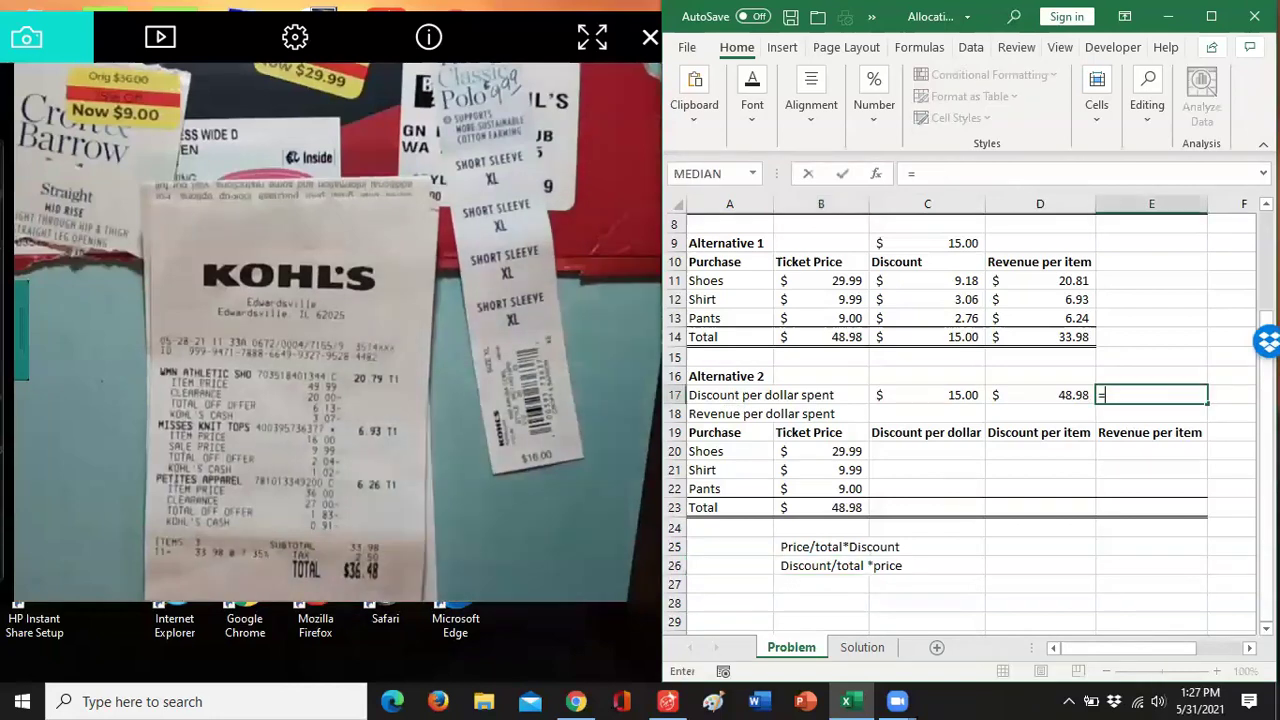
pyautogui.press('Left')
pyautogui.press('Left')
pyautogui.write('/')
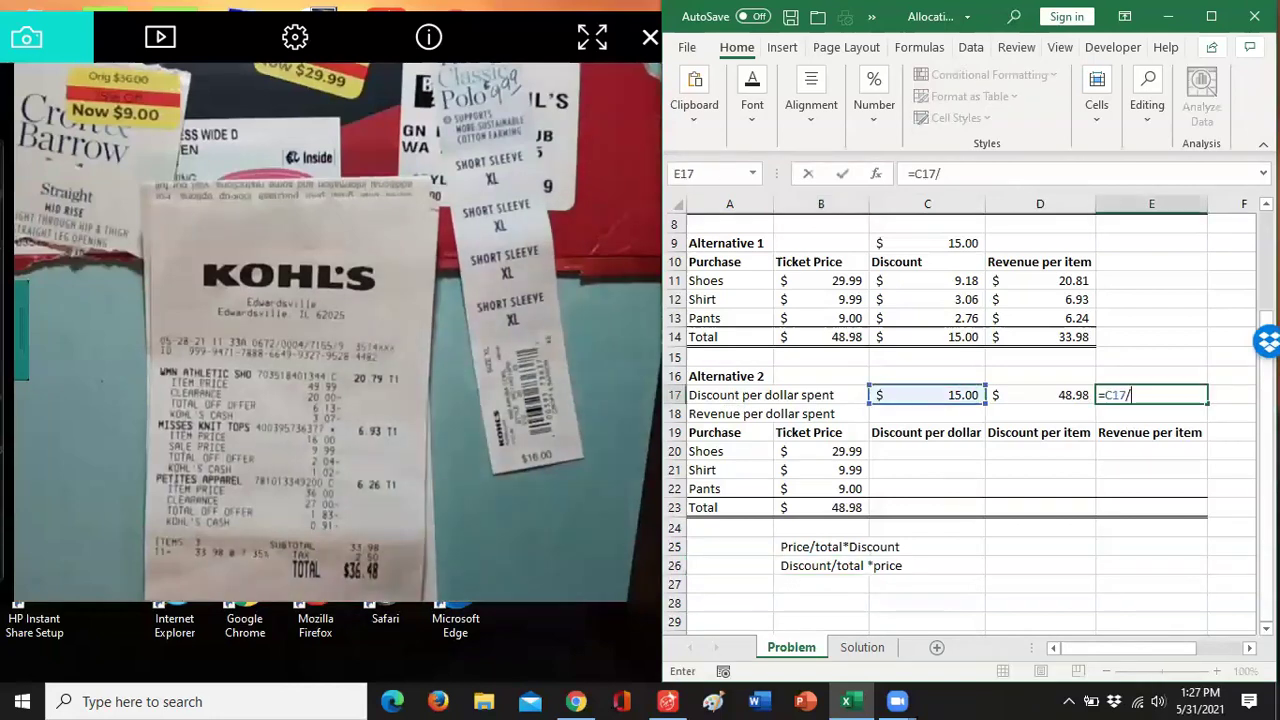
pyautogui.press('Left')
pyautogui.press('Return')
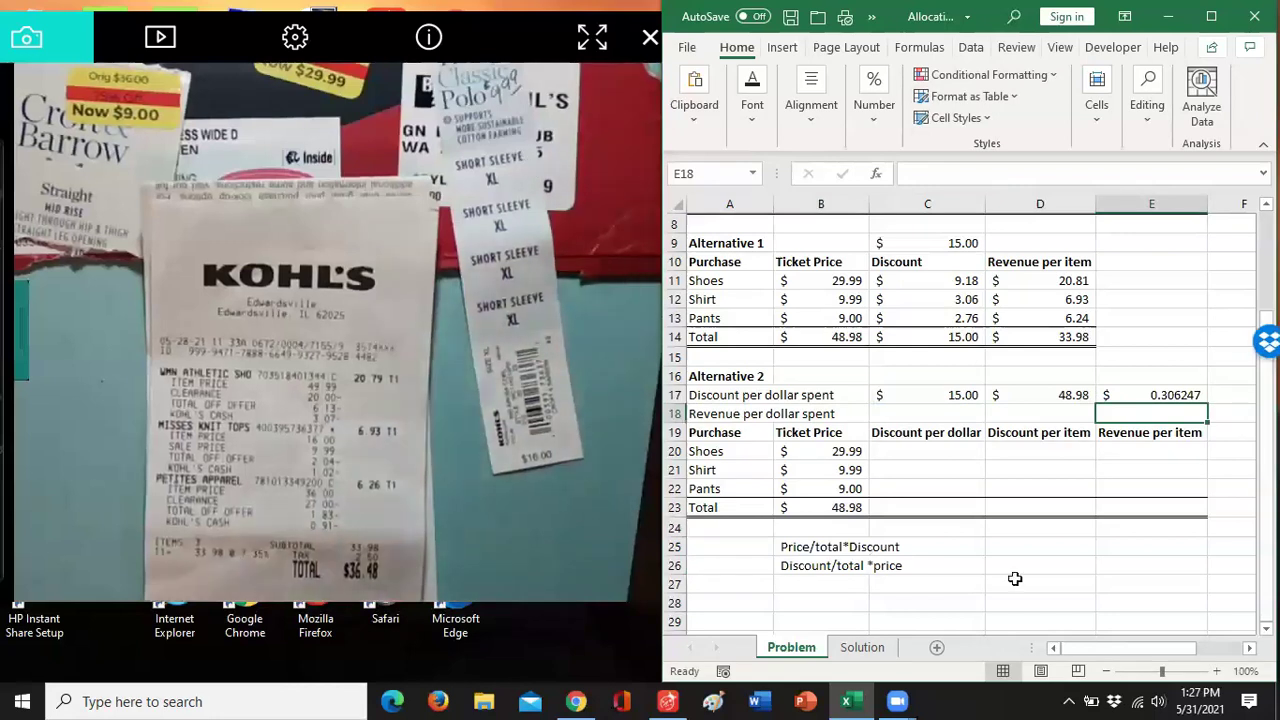
# - Set C20 to =$E$17 and fill the discount per dollar down to C22
pyautogui.press('Down')
pyautogui.press('Down')
pyautogui.press('Left')
pyautogui.press('Left')
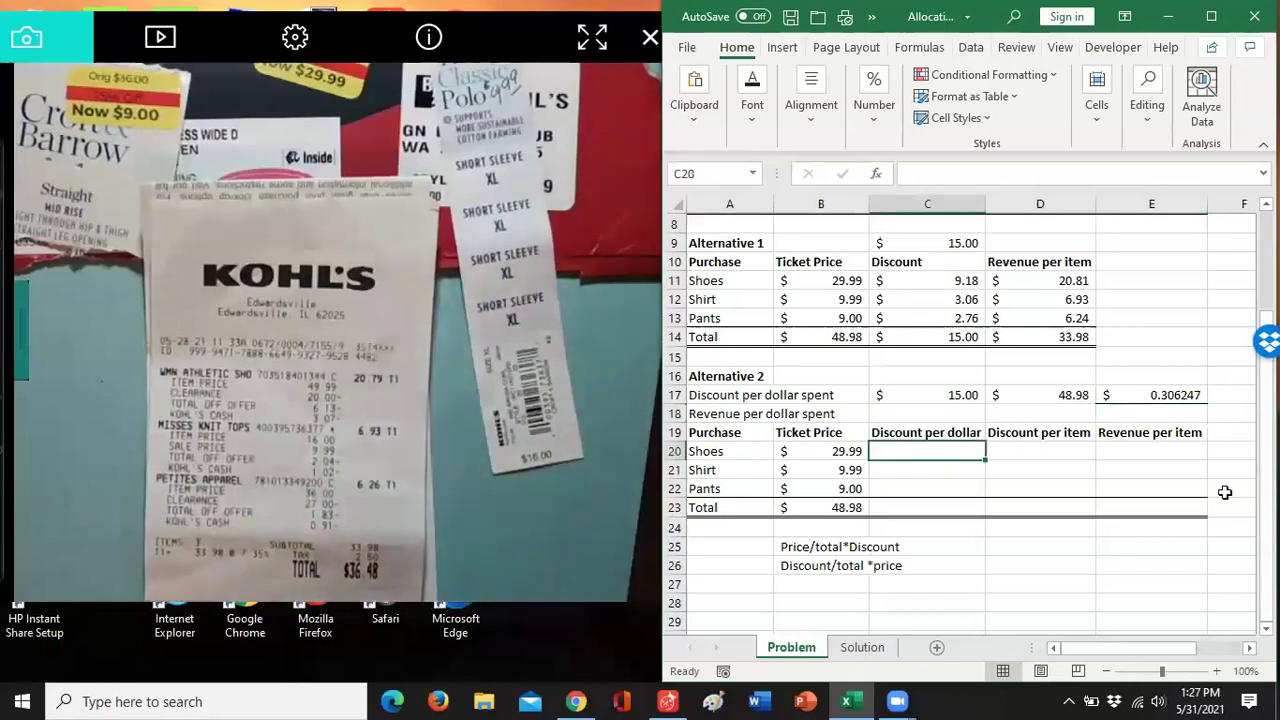
pyautogui.write('=')
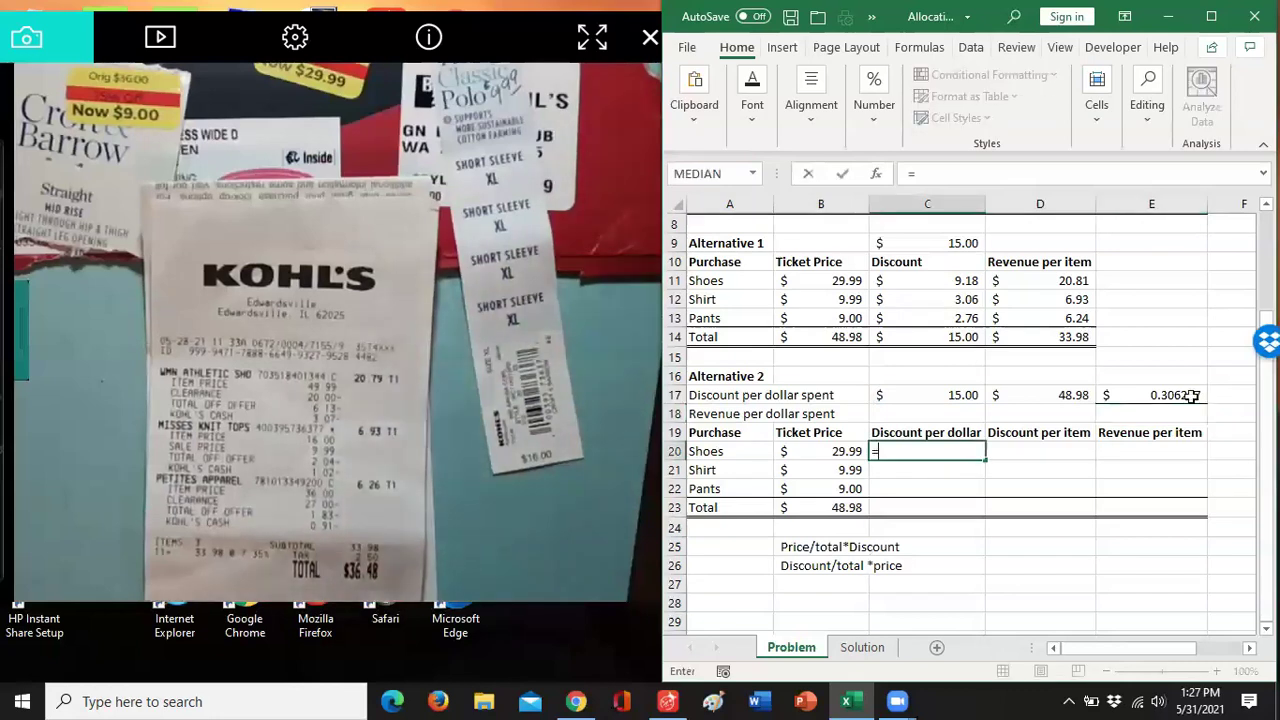
pyautogui.click(1187, 396)
pyautogui.press('Return')
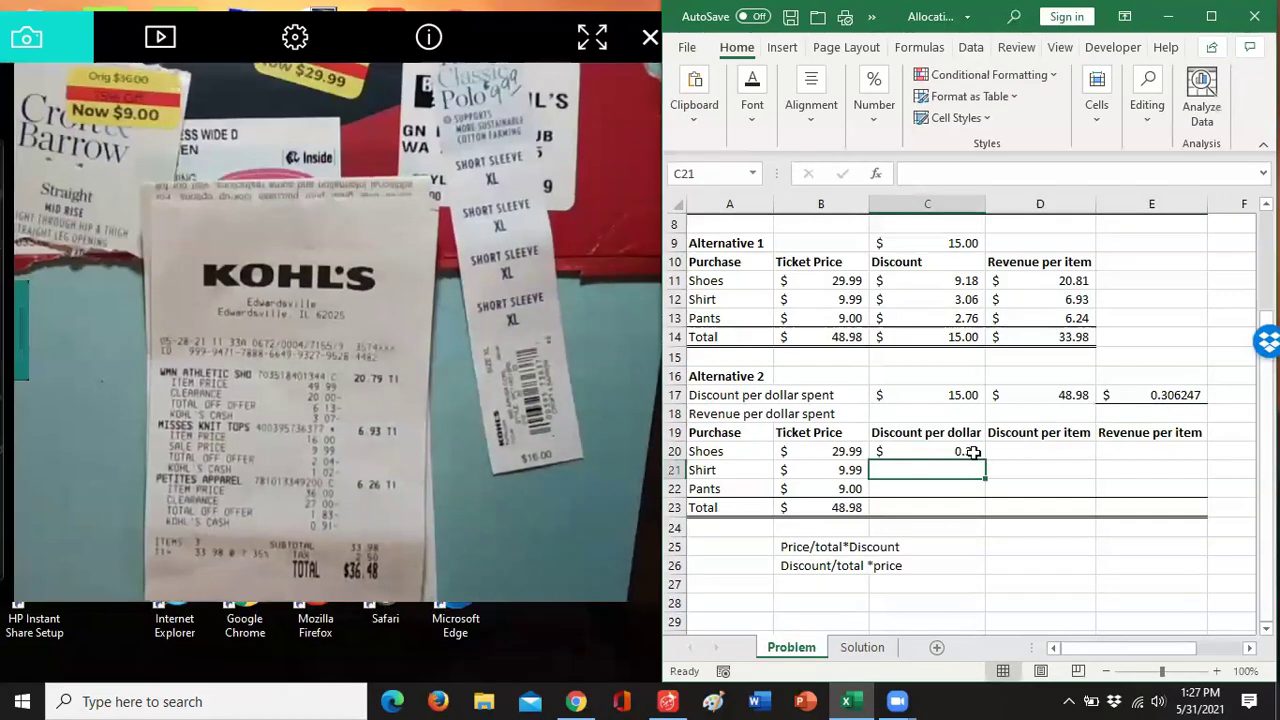
pyautogui.press('Up')
pyautogui.moveTo(986, 461); pyautogui.dragTo(986, 497)
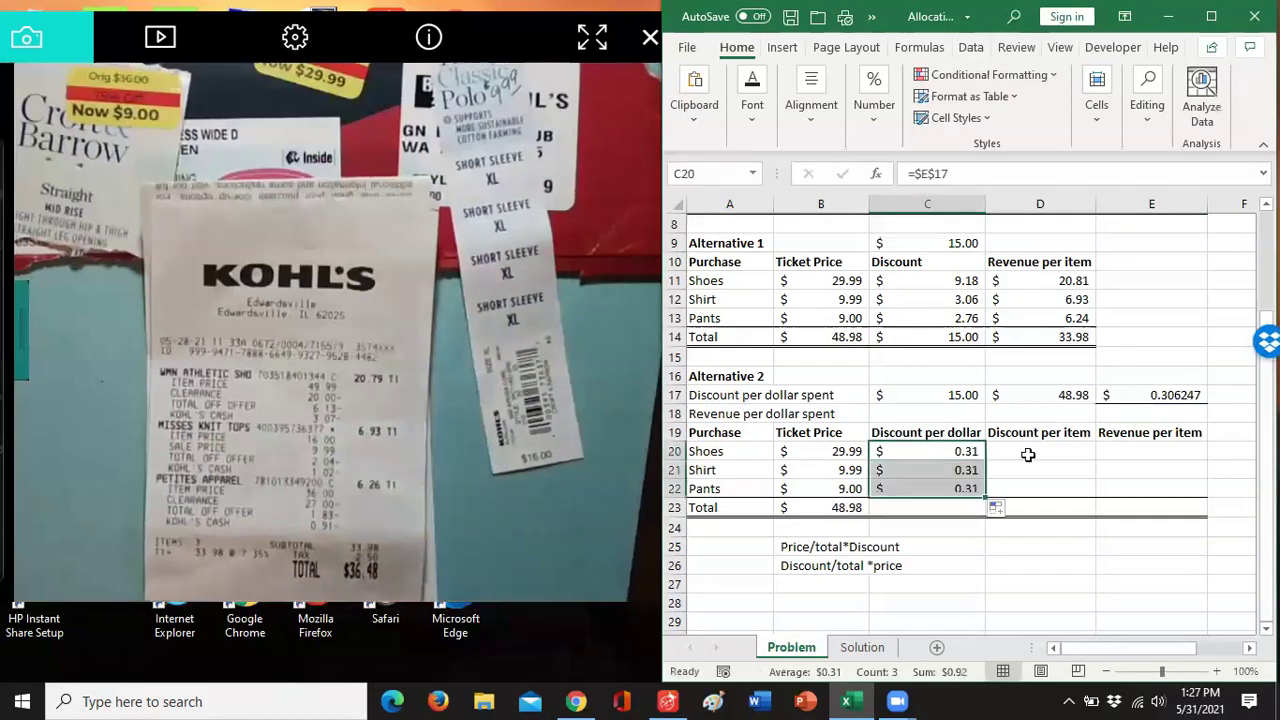
# - Enter =B20*C20 in D20, fill to D22, and AutoSum the discounts in D23
pyautogui.click(1028, 454)
pyautogui.write('=')
pyautogui.press('Left')
pyautogui.press('Left')
pyautogui.write('*')
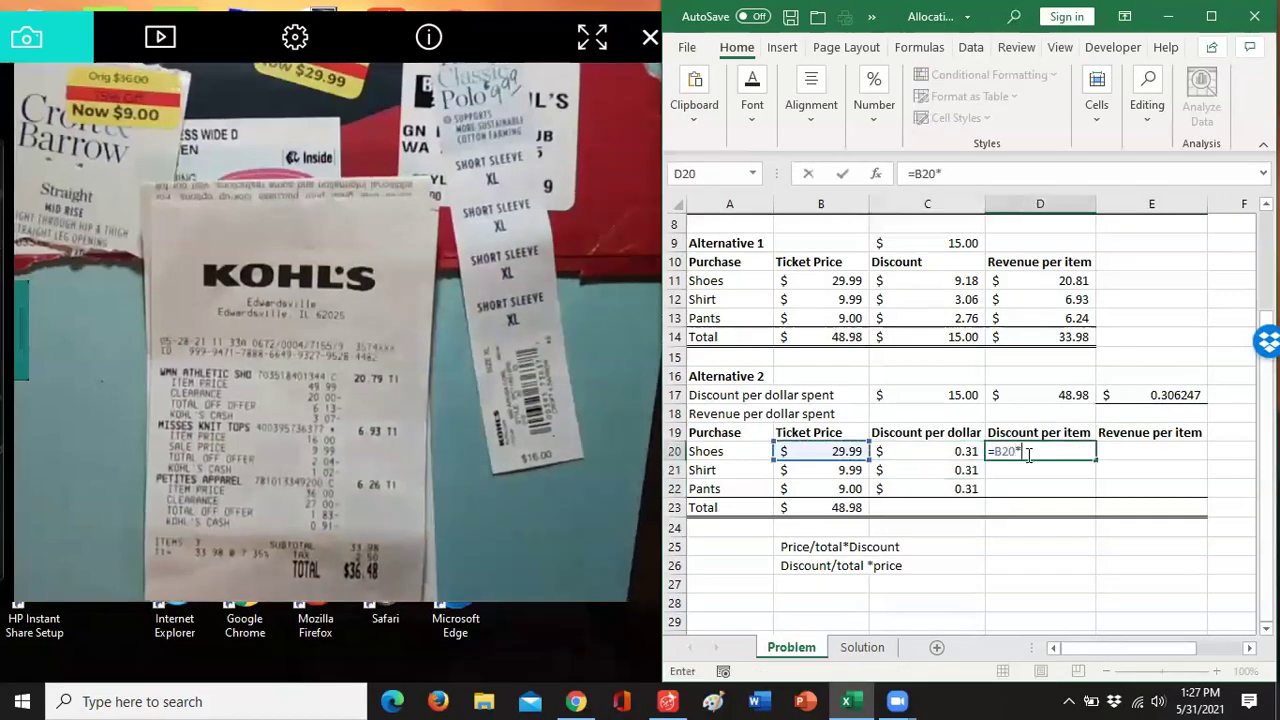
pyautogui.press('Left')
pyautogui.press('Return')
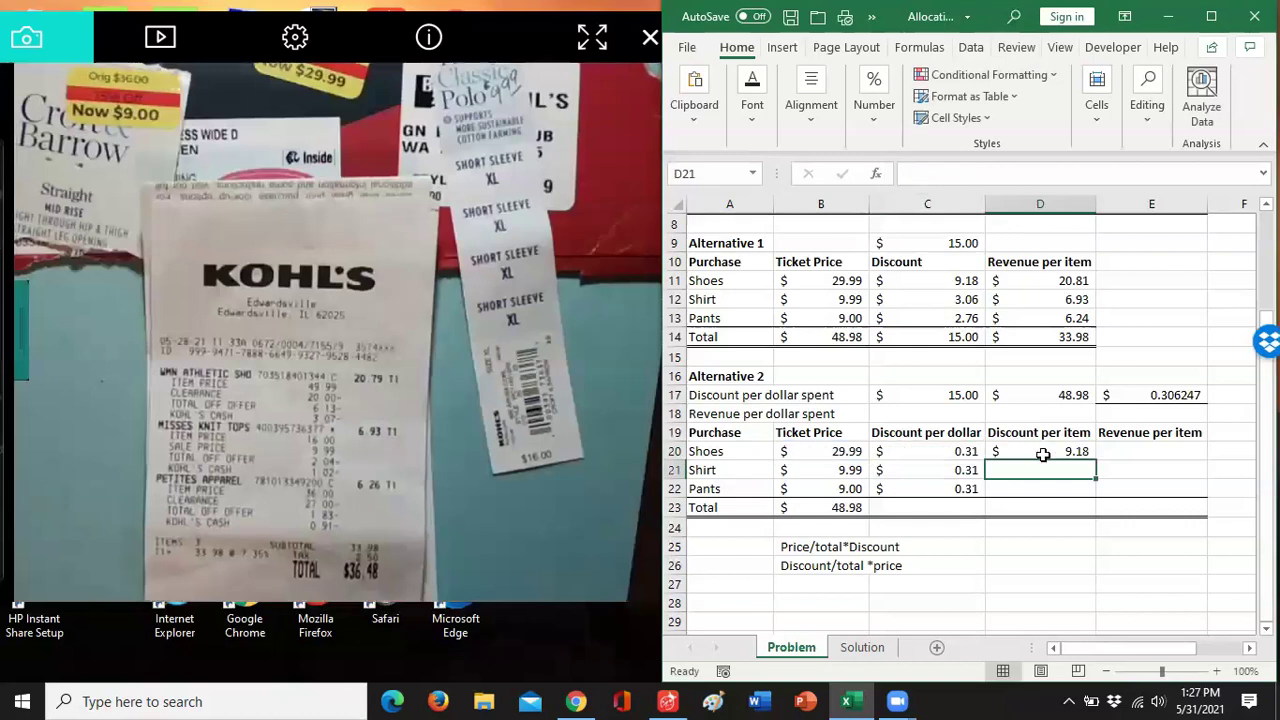
pyautogui.click(1093, 457)
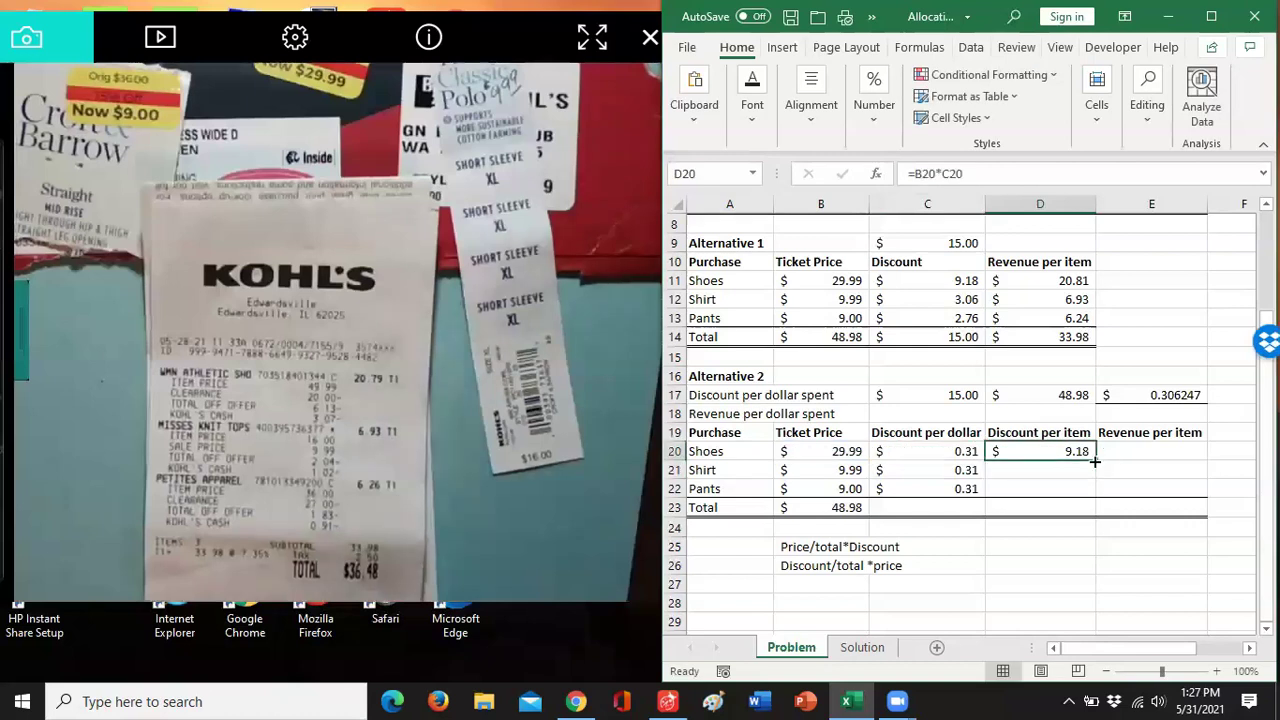
pyautogui.moveTo(1095, 461); pyautogui.dragTo(1095, 499)
pyautogui.hotkey('alt', '=')
pyautogui.click(966, 506)
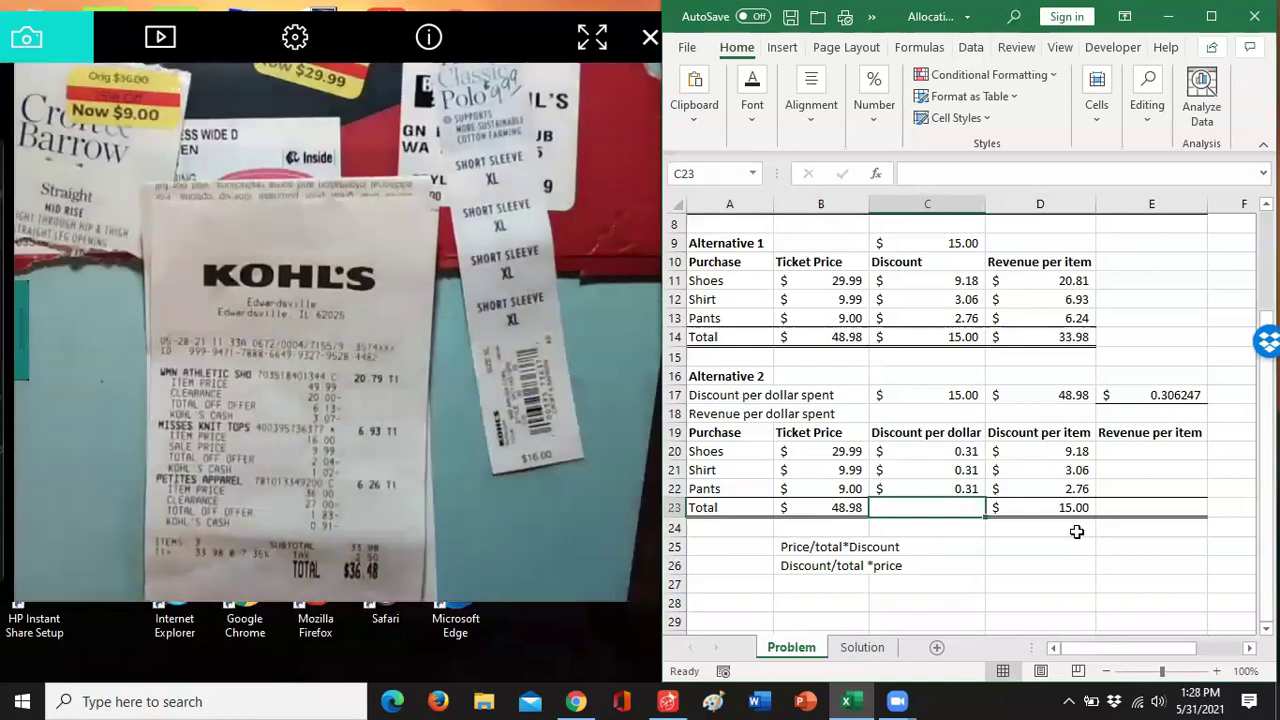
pyautogui.click(1160, 395)
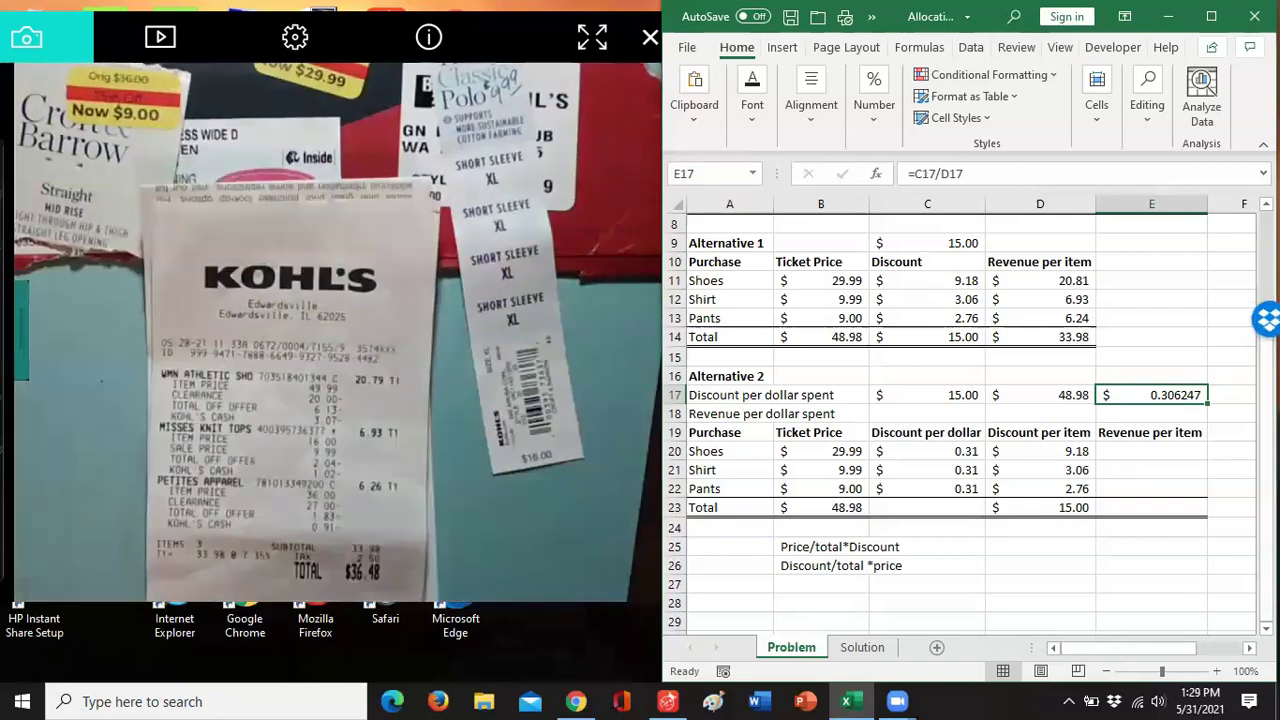
pyautogui.scroll(3, 750, 256)
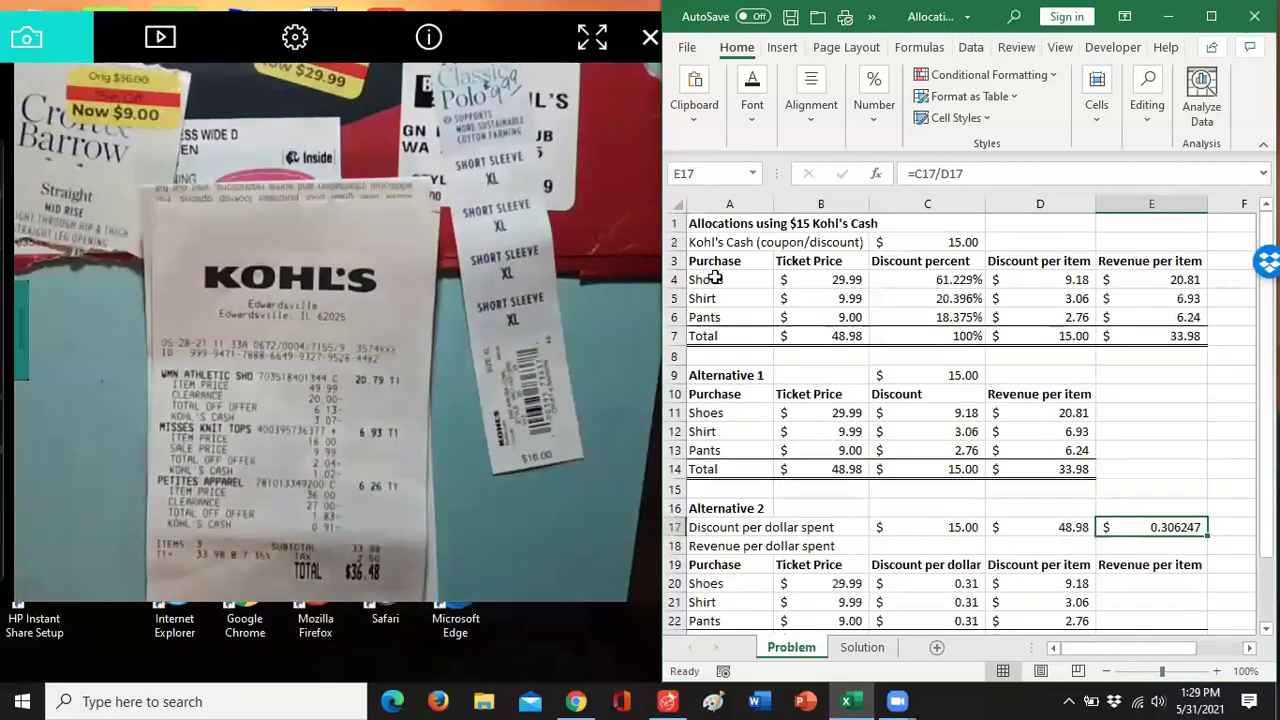